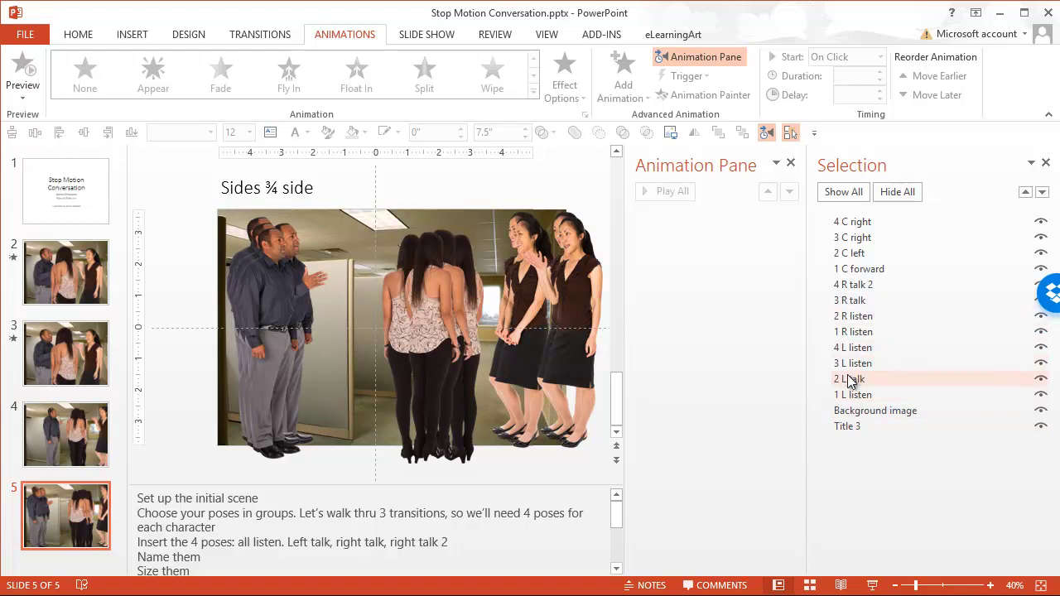
- Give the three pose-2 pictures (2 L talk, 2 R listen, 2 C left) a Fade entrance
left_click(850, 381)
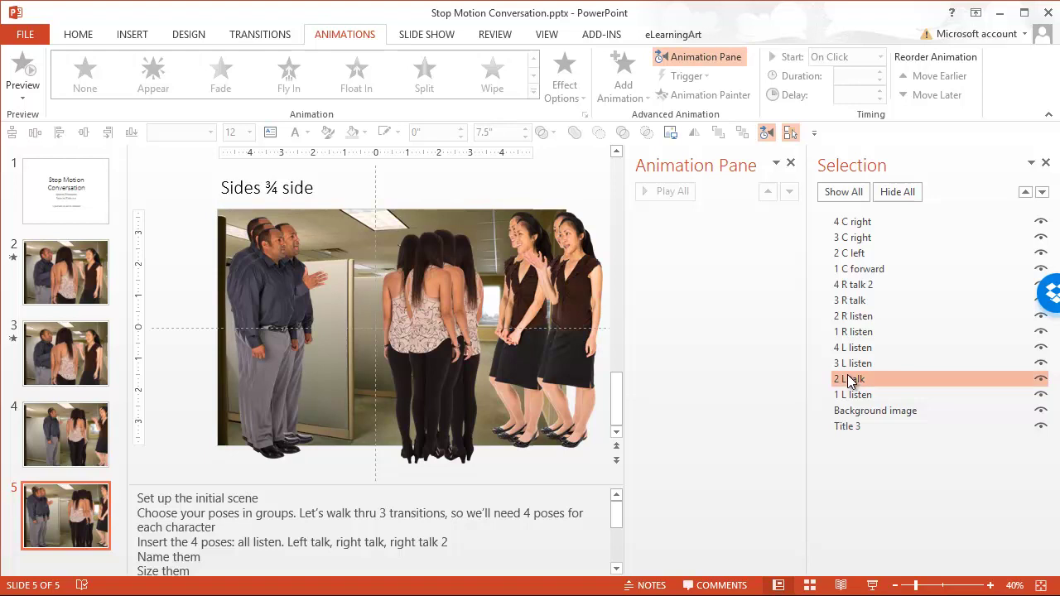
left_click(857, 321, "ctrl")
left_click(850, 257, "ctrl")
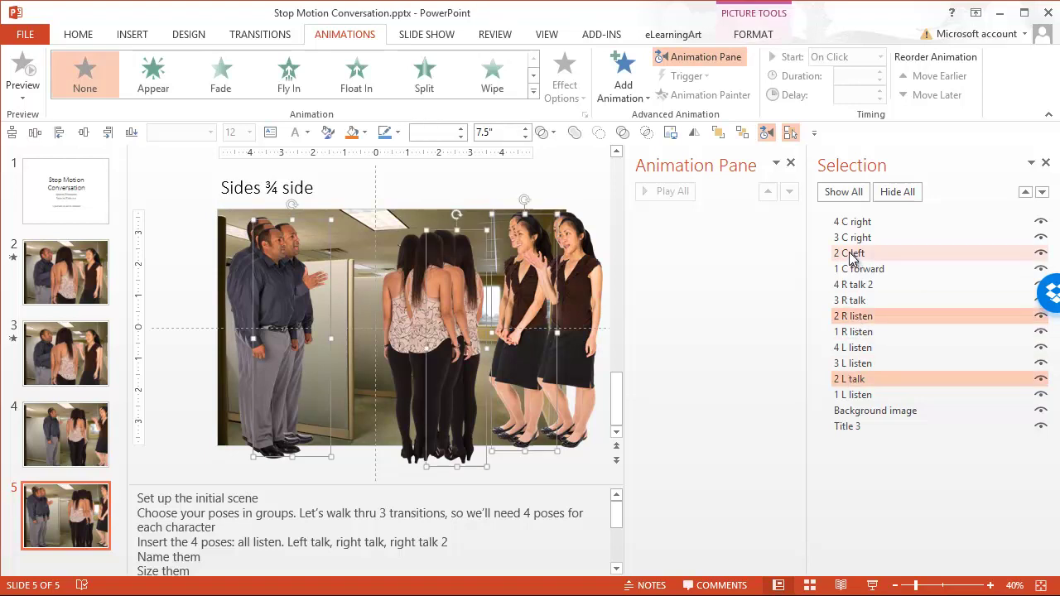
left_click(650, 103)
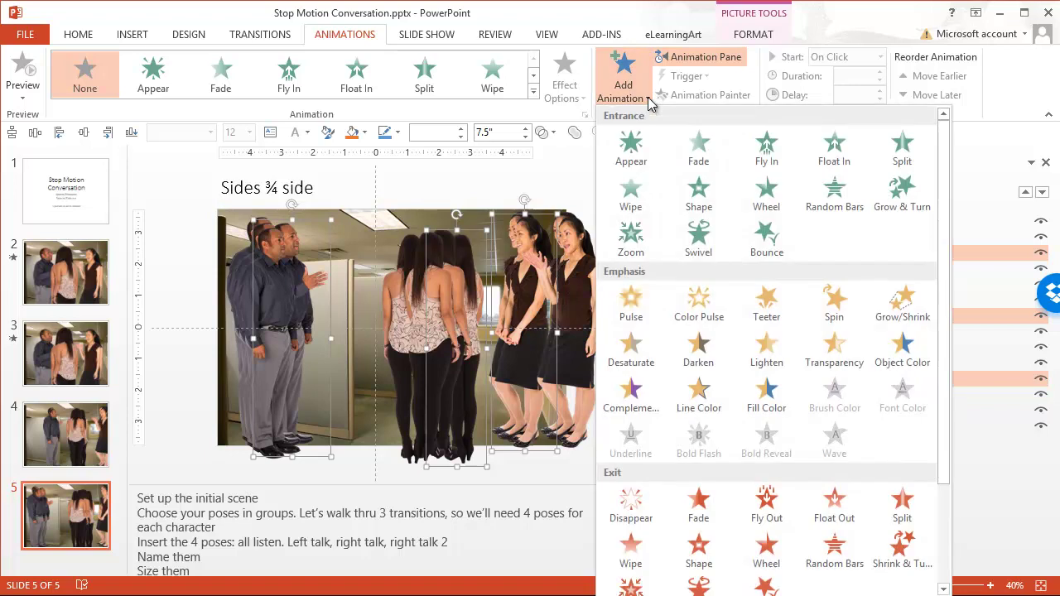
left_click(701, 153)
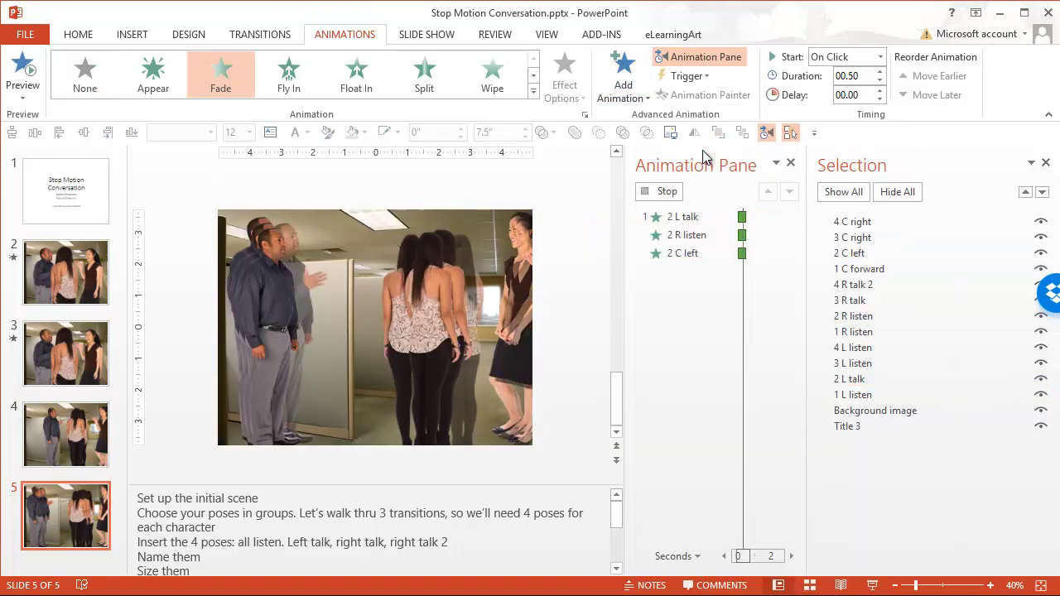
- Give the three pose-3 pictures (3 L listen, 3 R talk, 3 C right) a Fade entrance
left_click(875, 366)
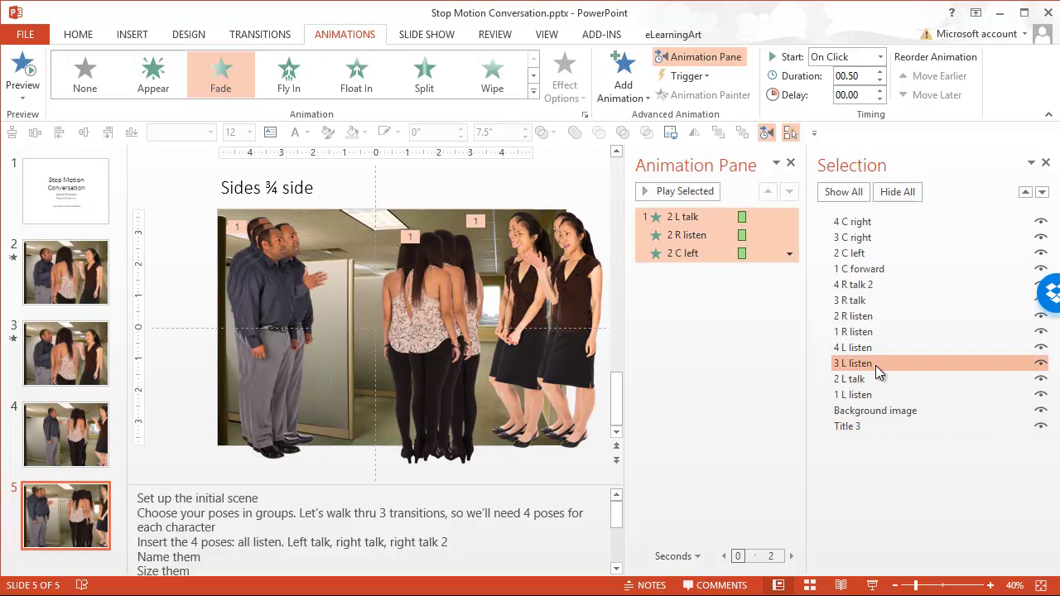
left_click(845, 303, "ctrl")
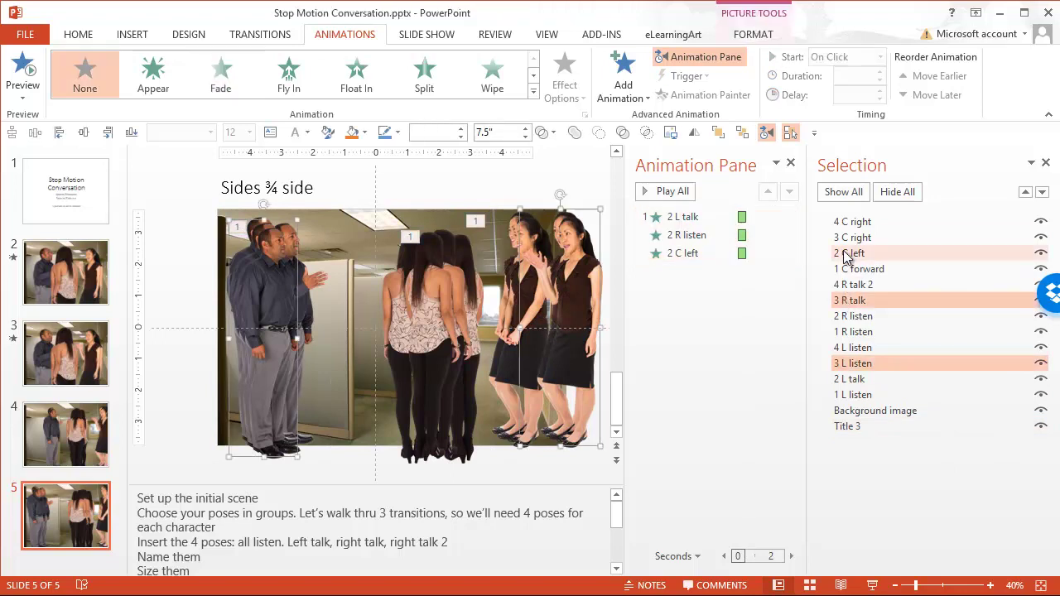
left_click(845, 240, "ctrl")
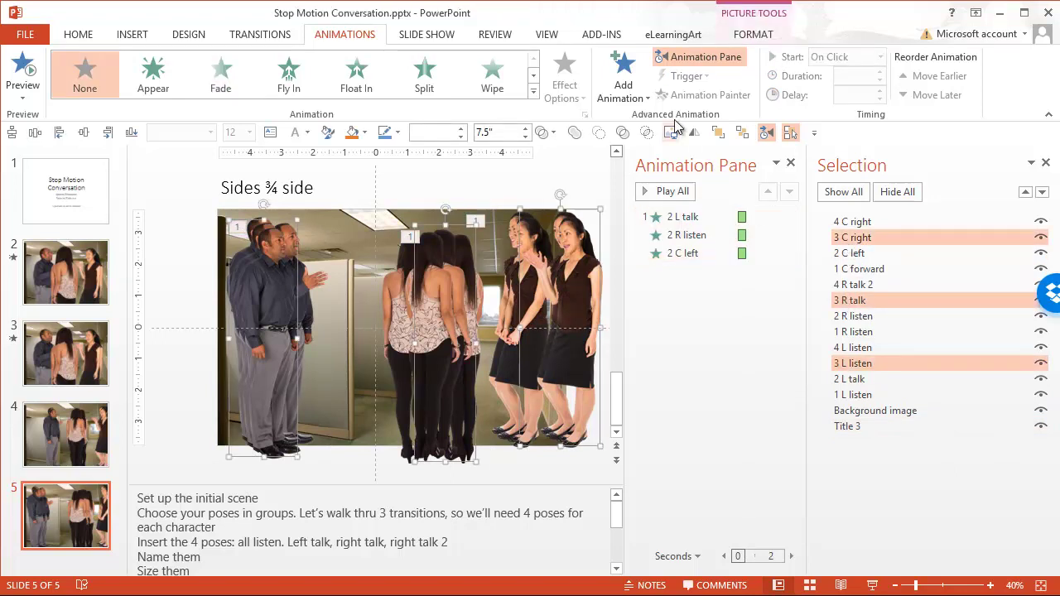
left_click(654, 98)
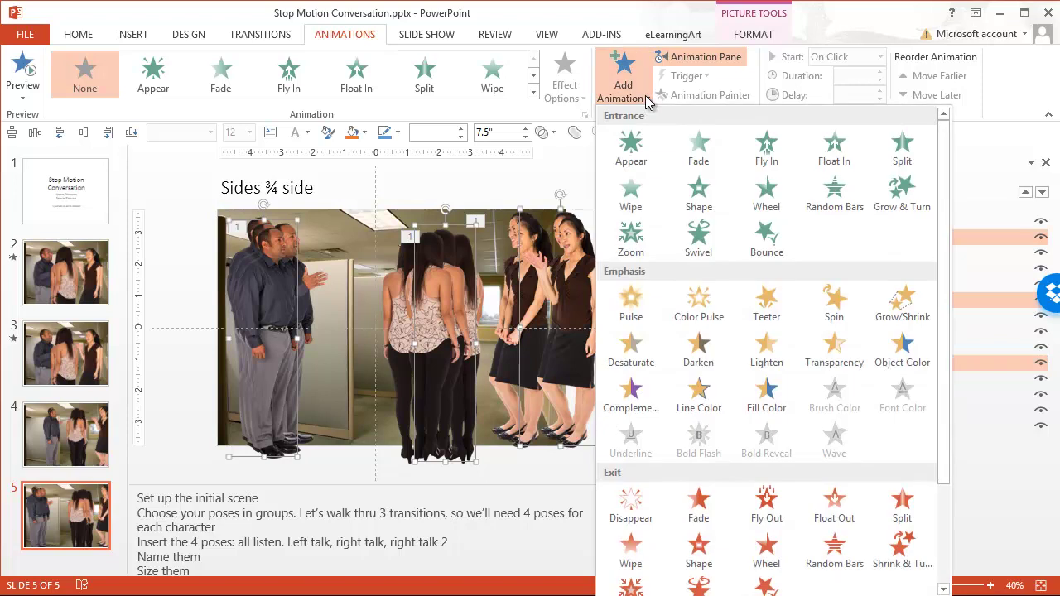
left_click(710, 149)
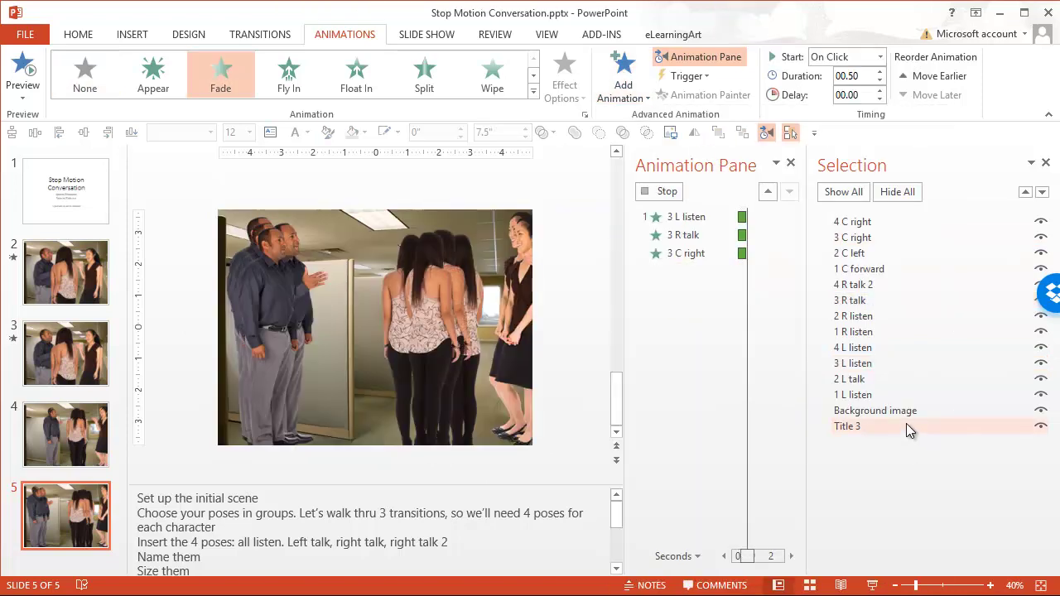
- Give the pose-4 pictures (4 L listen, 4 R talk 2, 4 C right) a Fade entrance and preview the slide show
left_click(853, 348)
left_click(853, 284, "ctrl")
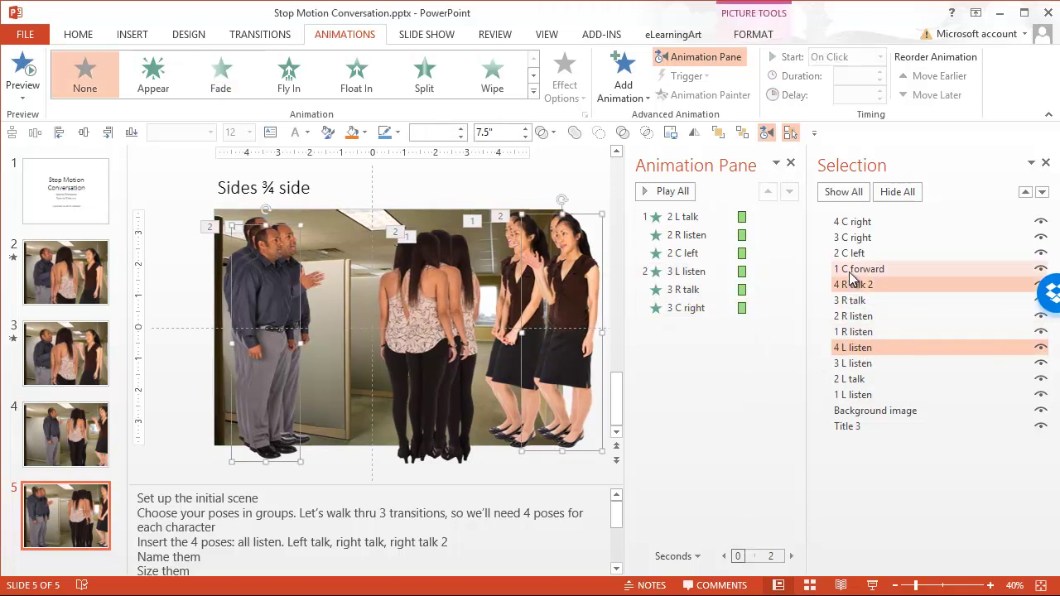
left_click(849, 223, "ctrl")
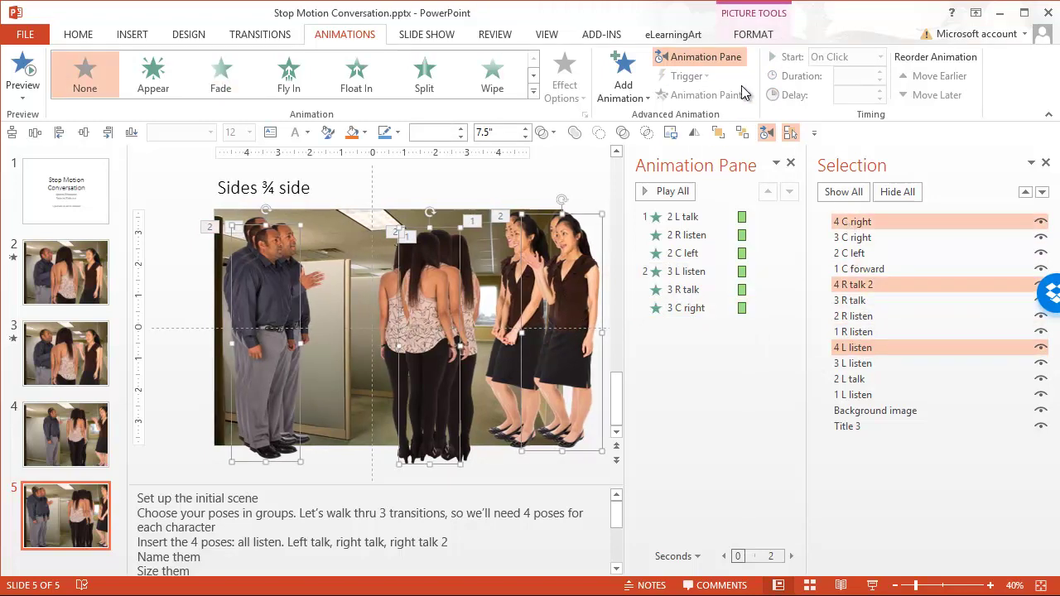
left_click(649, 105)
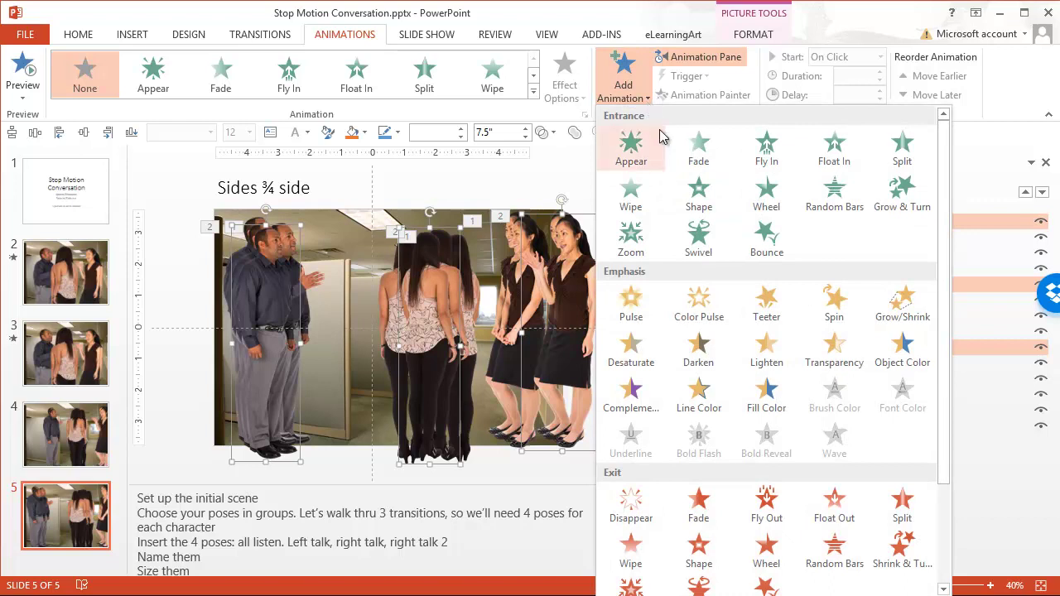
left_click(700, 151)
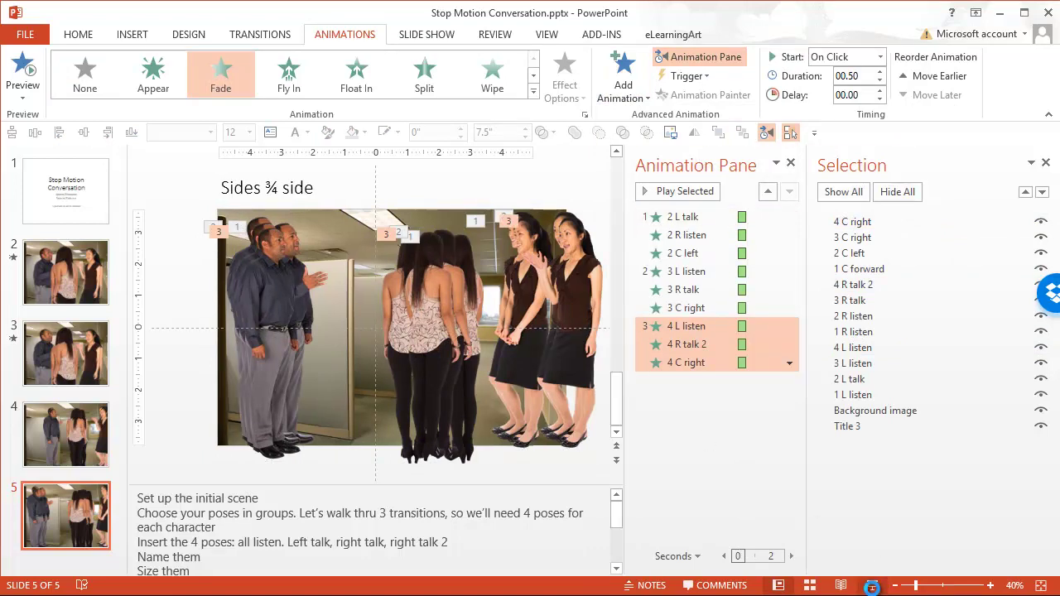
left_click(874, 586)
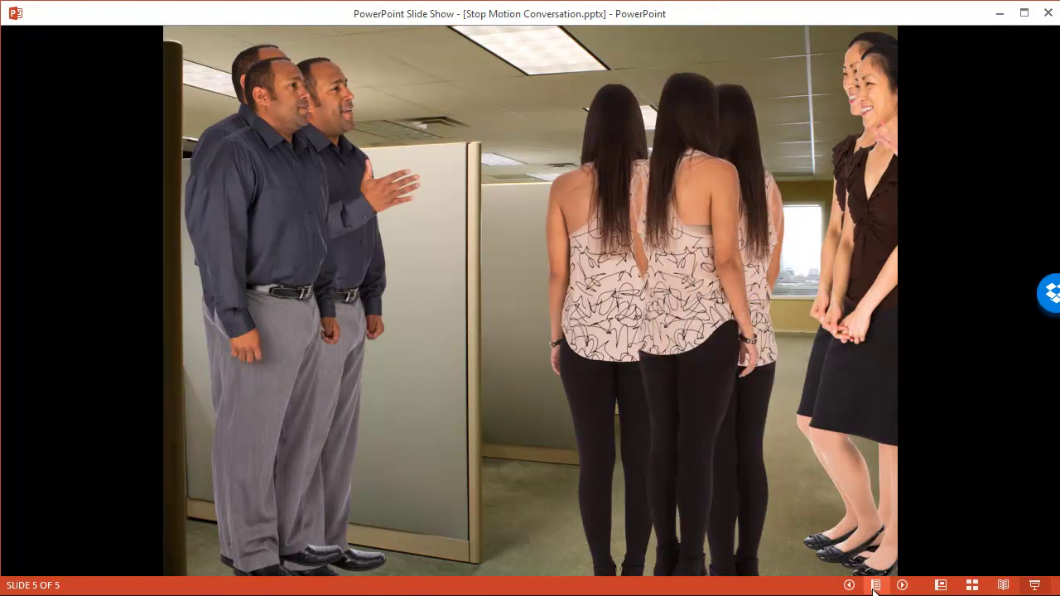
- End the slide show, deselect the animation entries, and show slide 5's Selection Pane
right_click(520, 278)
left_click(580, 464)
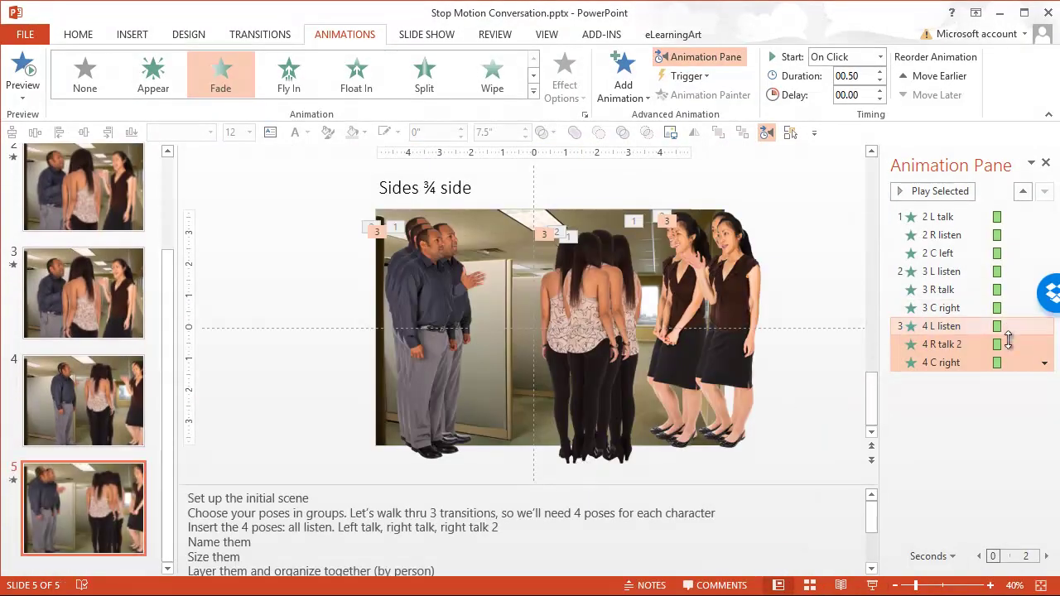
left_click(820, 273)
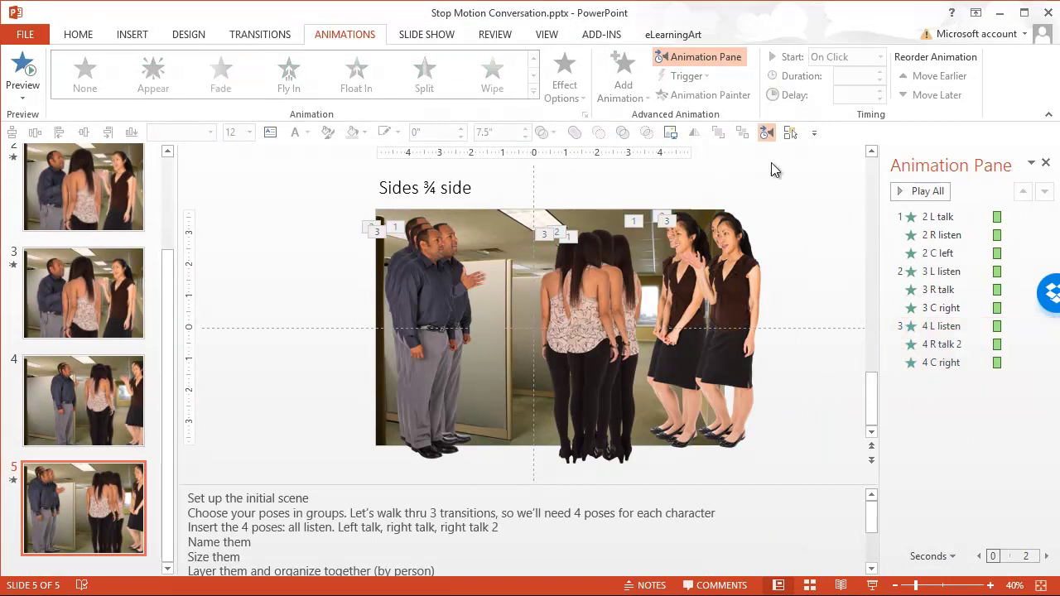
left_click(790, 133)
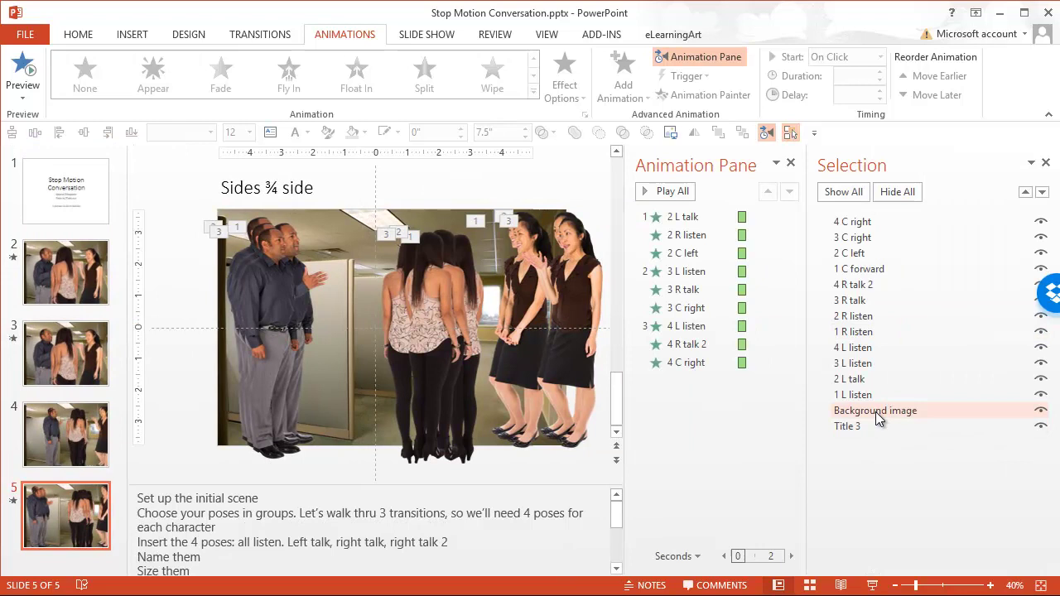
- Add a Fade exit to the three pose-1 pictures (1 L listen, 1 R listen, 1 C forward)
left_click(859, 396)
left_click(853, 331, "ctrl")
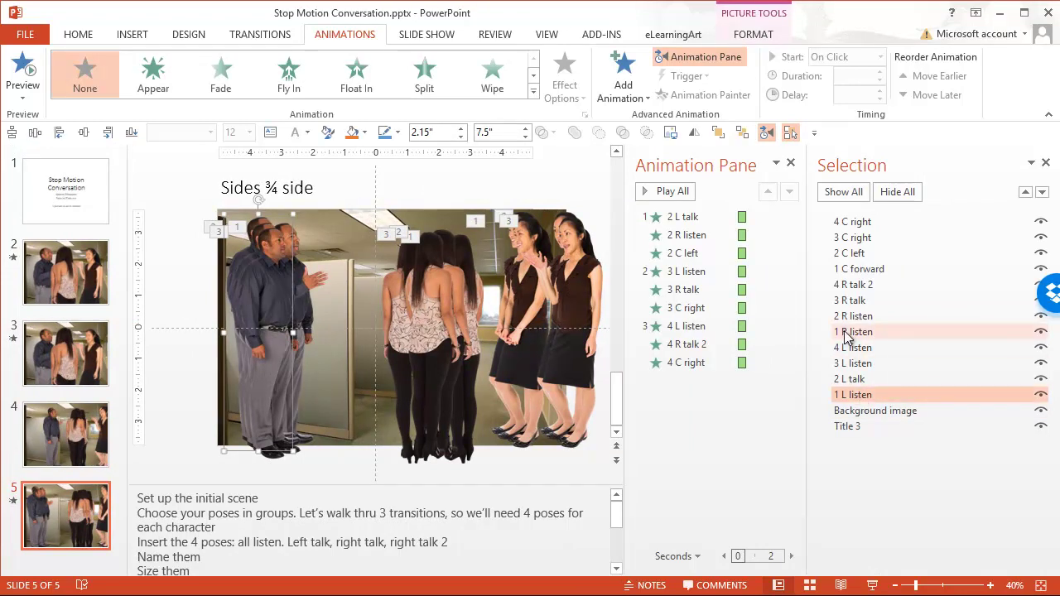
left_click(858, 273, "ctrl")
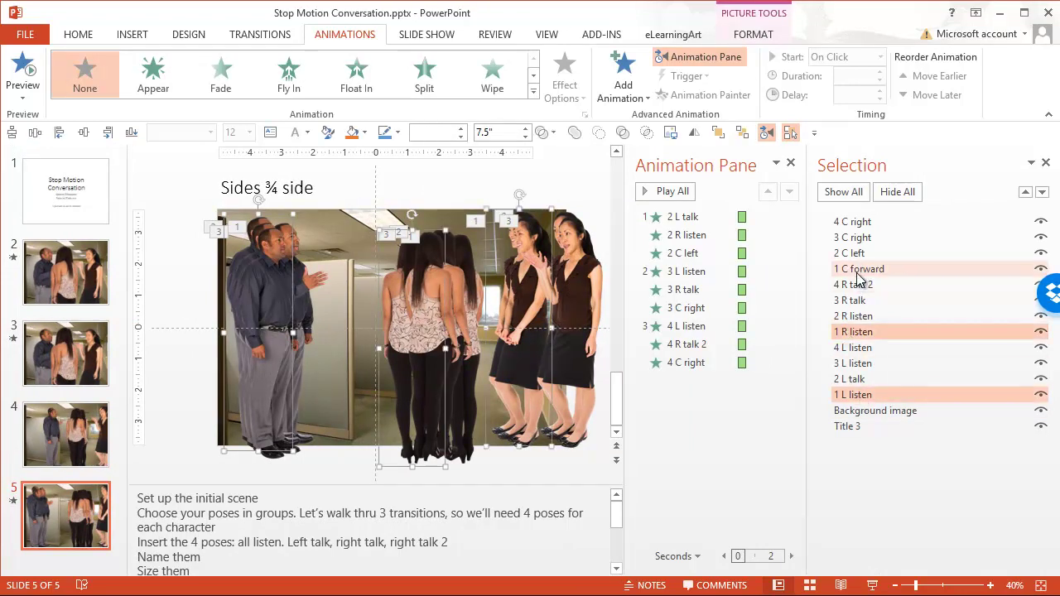
left_click(650, 103)
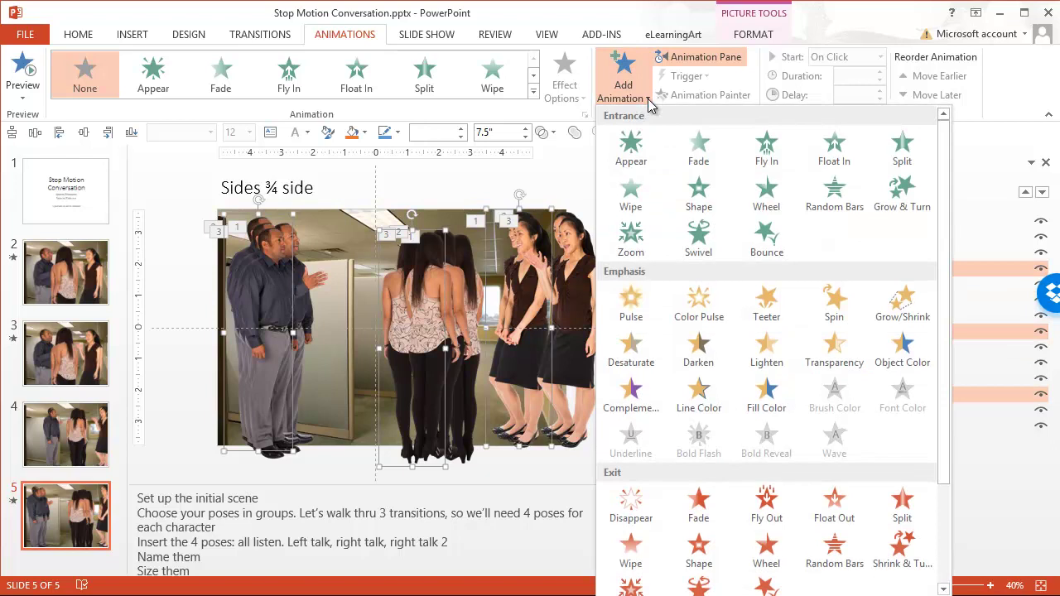
left_click(703, 504)
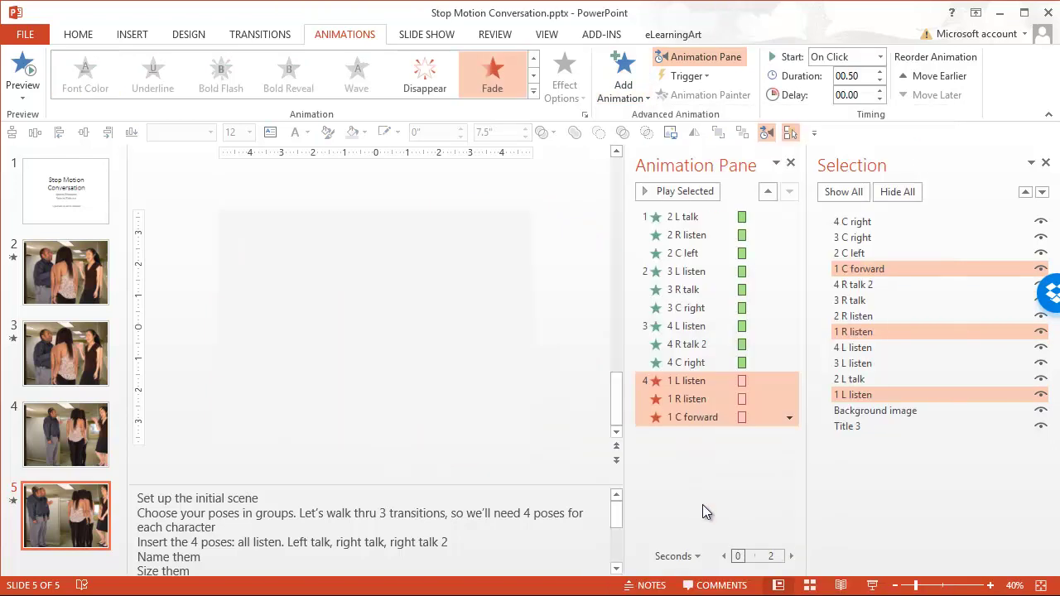
- Add a Fade exit to the three pose-2 pictures (2 L talk, 2 R listen, 2 C left)
left_click(856, 377)
left_click(850, 318, "ctrl")
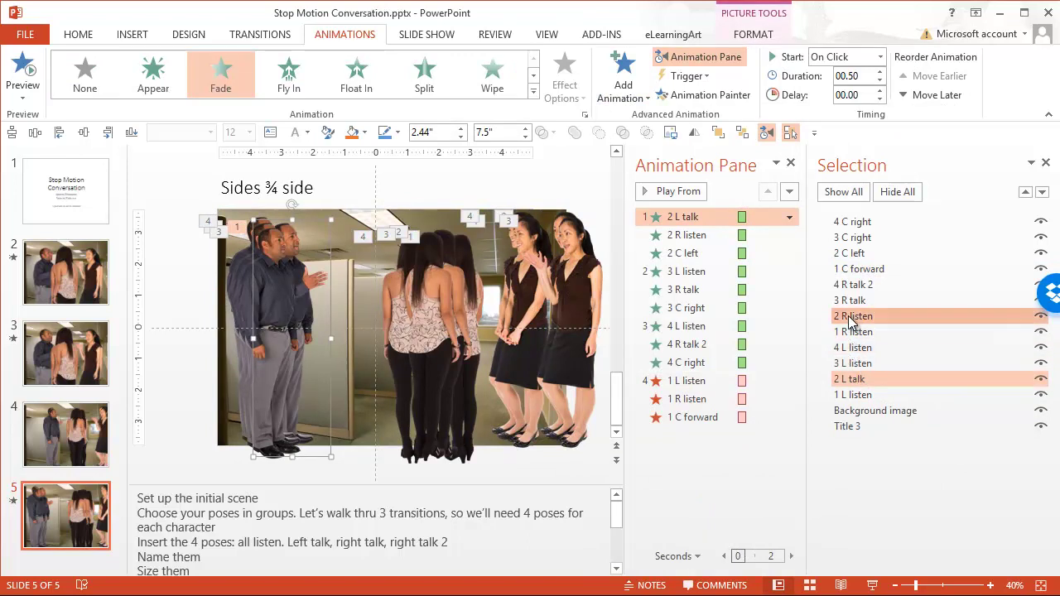
left_click(848, 255, "ctrl")
left_click(652, 101)
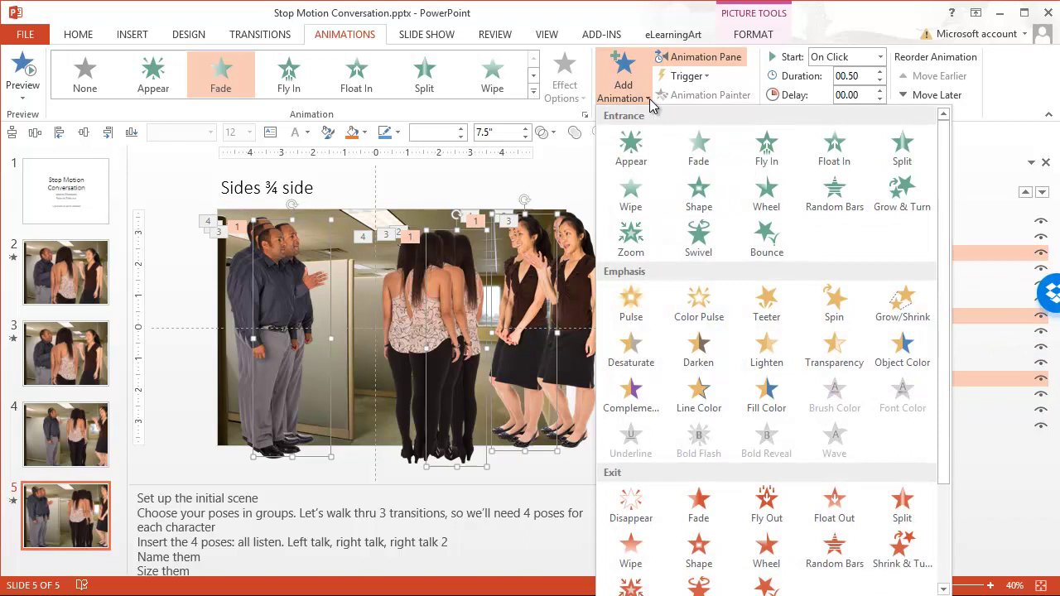
left_click(698, 505)
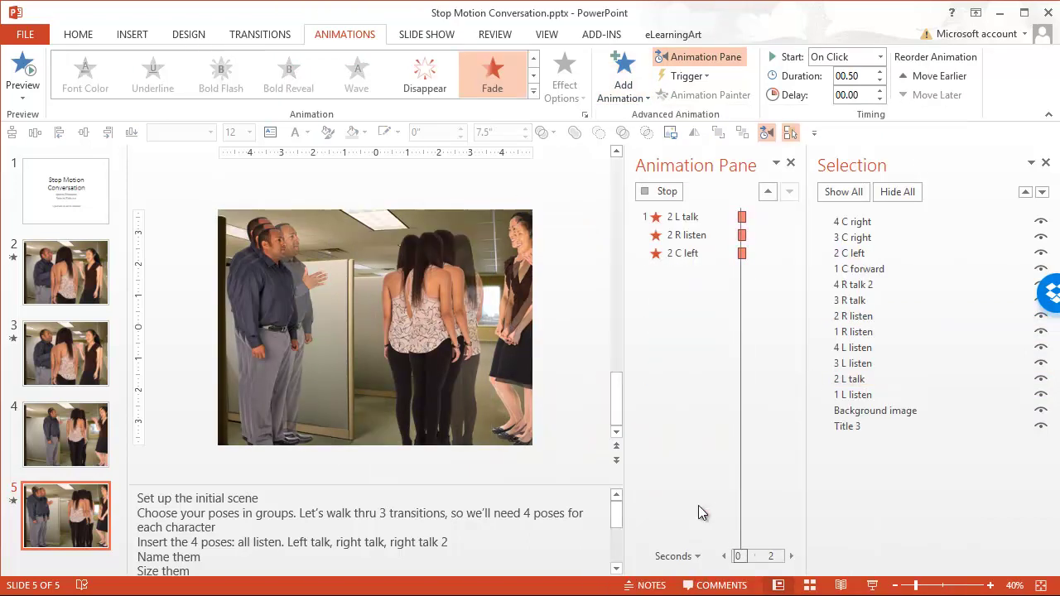
- Add a Fade exit to the three pose-3 pictures (3 L listen, 3 R talk, 3 C right)
left_click(864, 362)
left_click(857, 303, "ctrl")
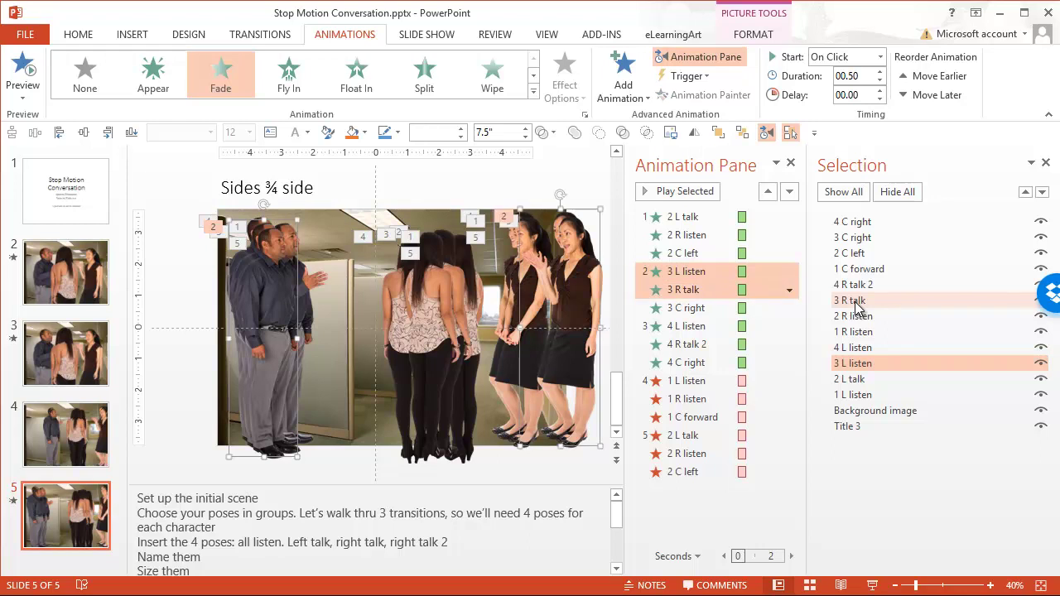
left_click(853, 238, "ctrl")
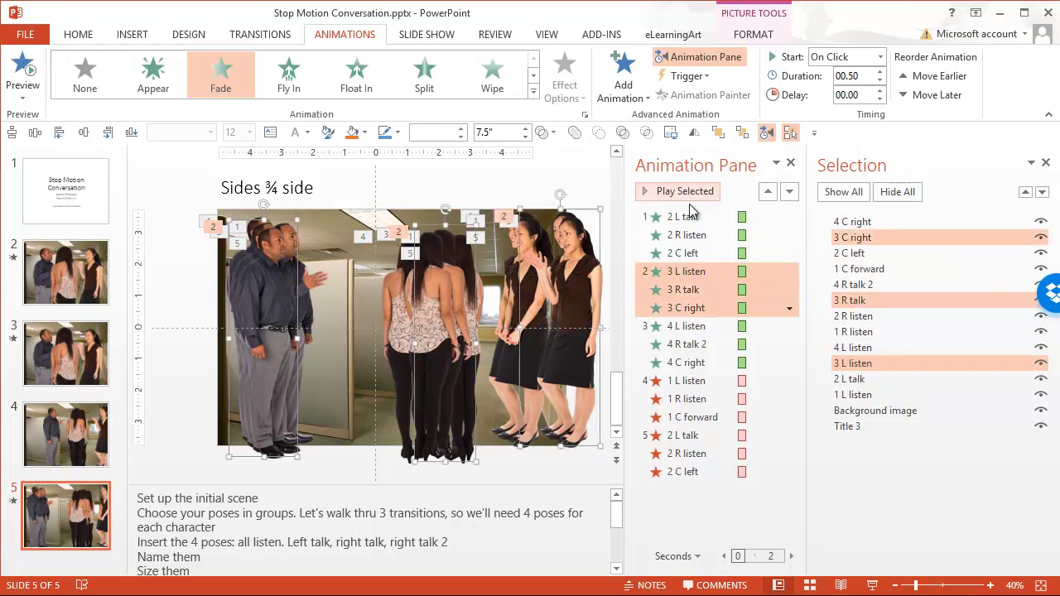
left_click(648, 98)
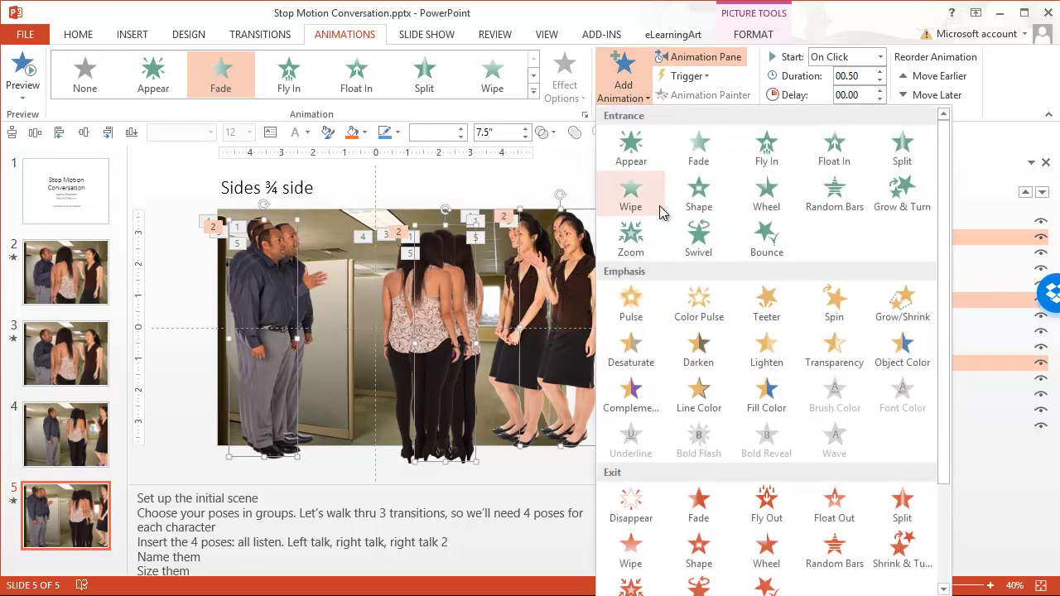
left_click(700, 508)
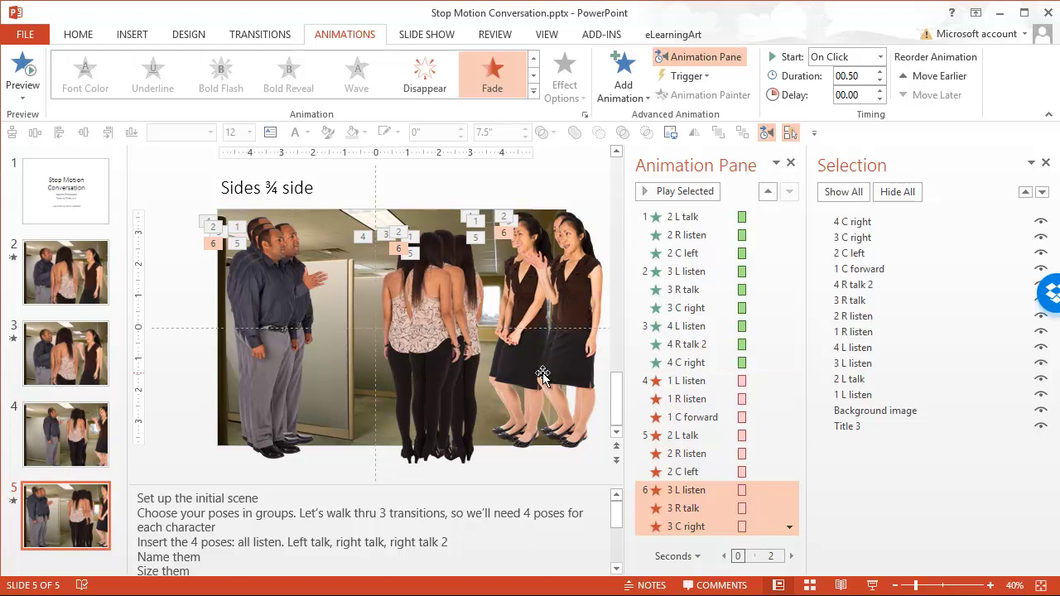
left_click(685, 380)
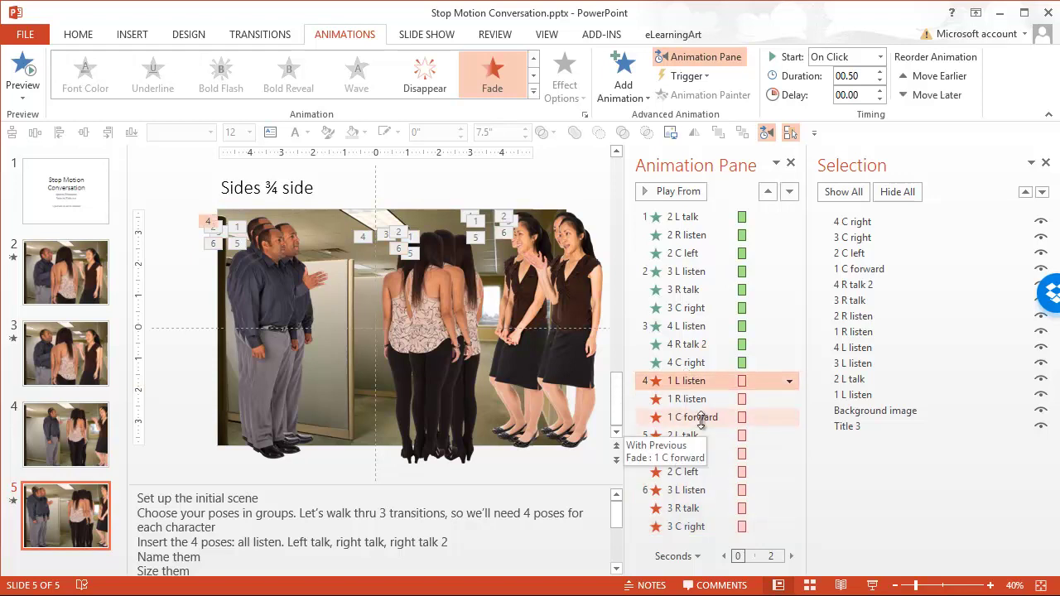
- Set the three first-pose exit fades to Start With Previous
left_click(695, 416, "shift")
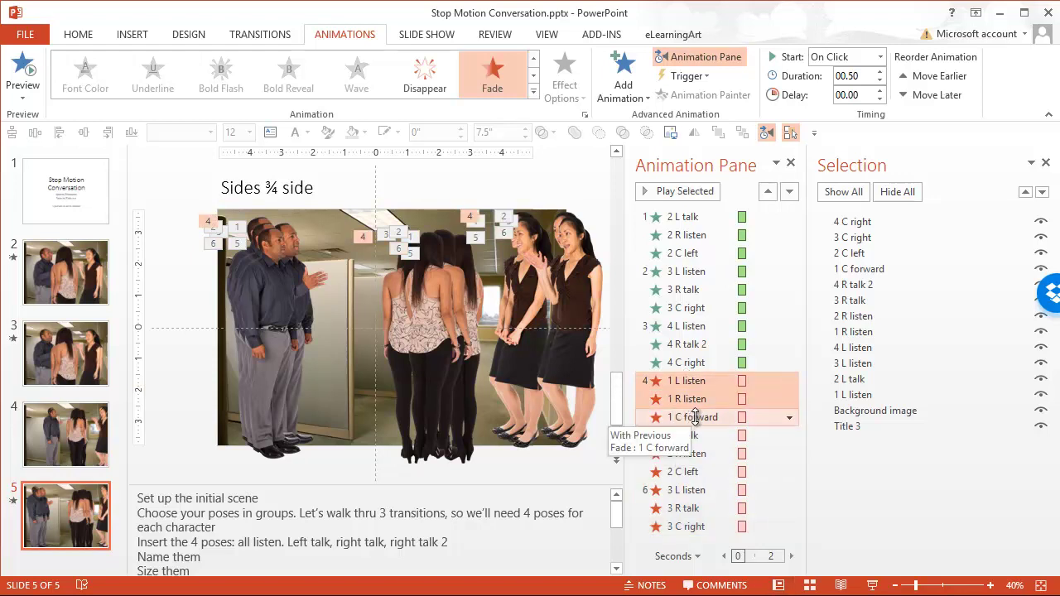
left_click(690, 399, "ctrl")
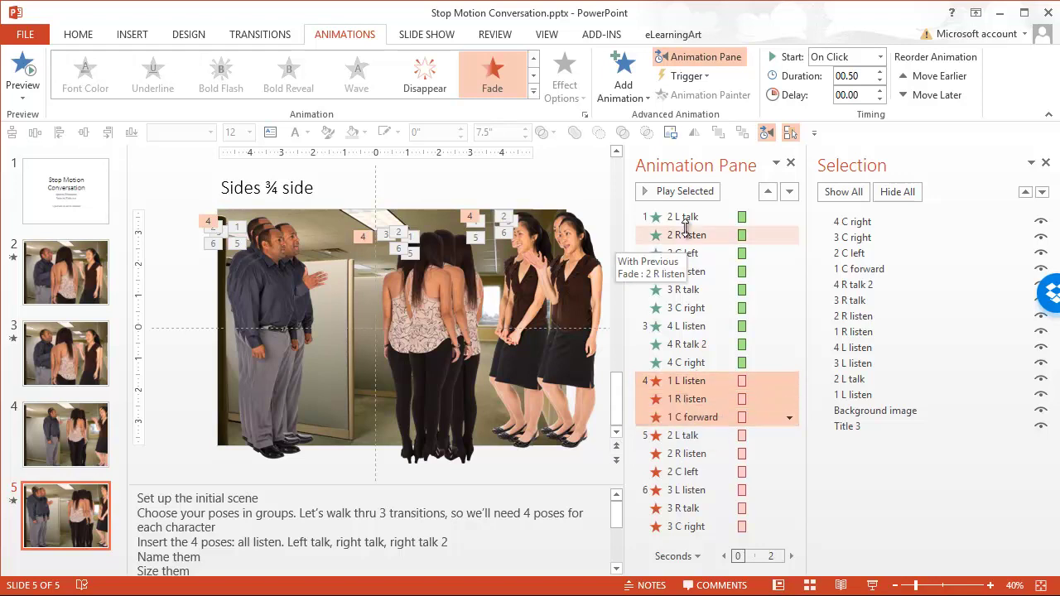
left_click_drag(692, 379, 686, 273)
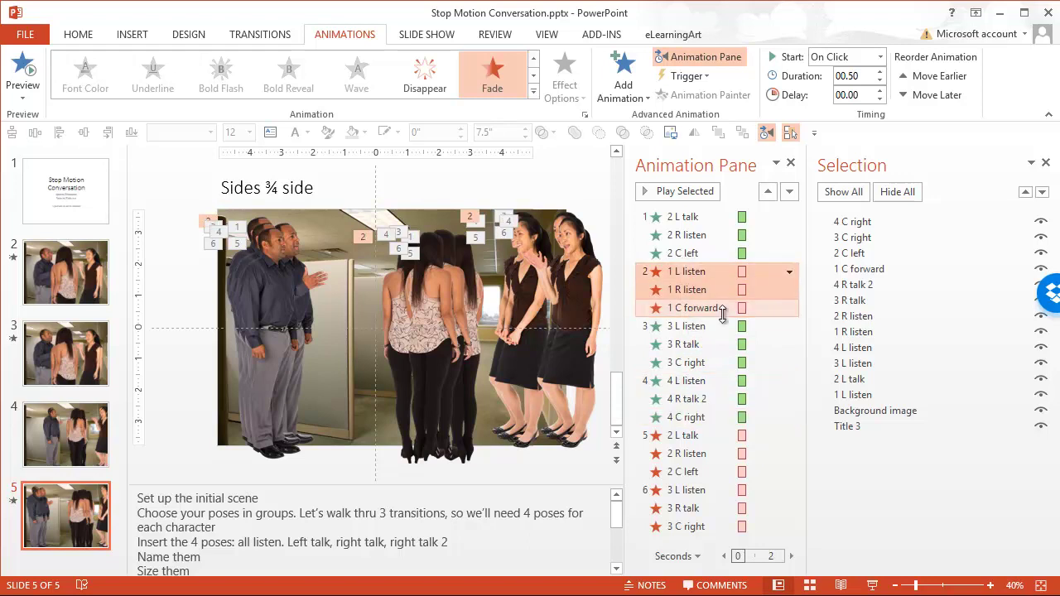
left_click(790, 273)
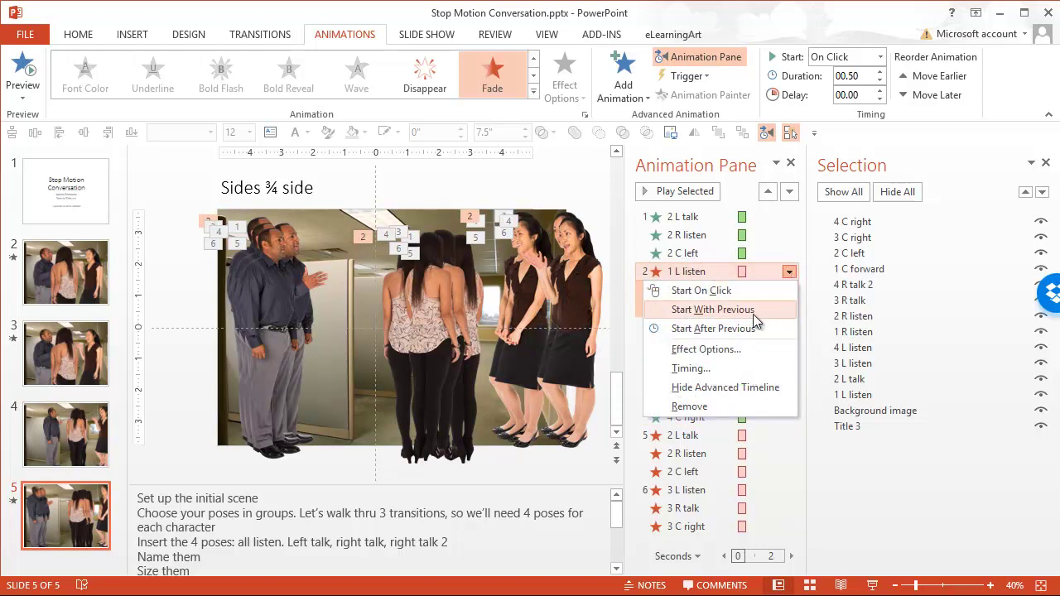
left_click(712, 310)
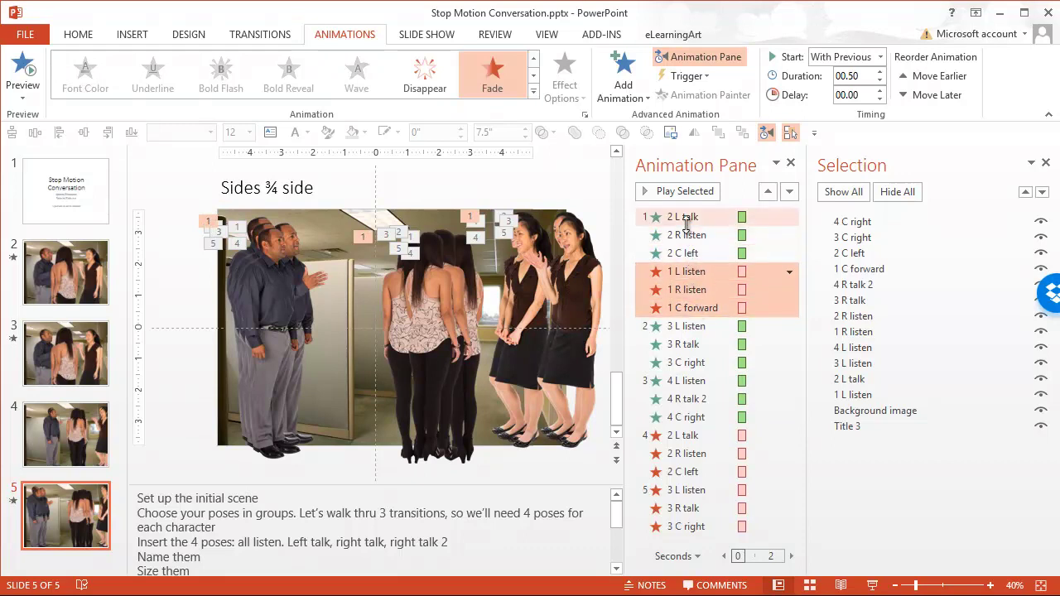
- Move the second-pose exit fades up into step 3 and set them to Start With Previous
left_click(694, 439)
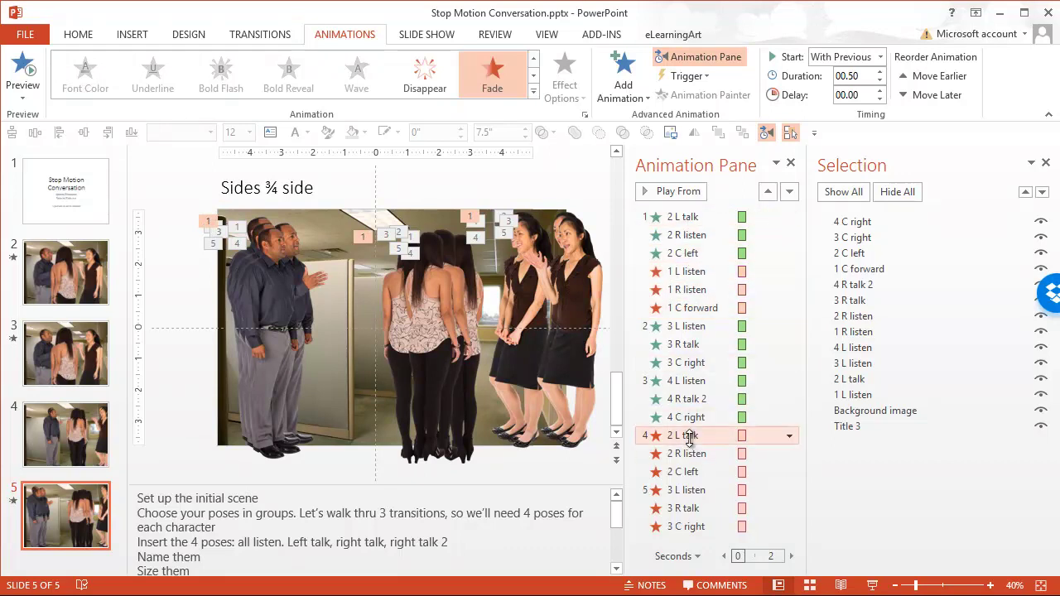
left_click(694, 471, "shift")
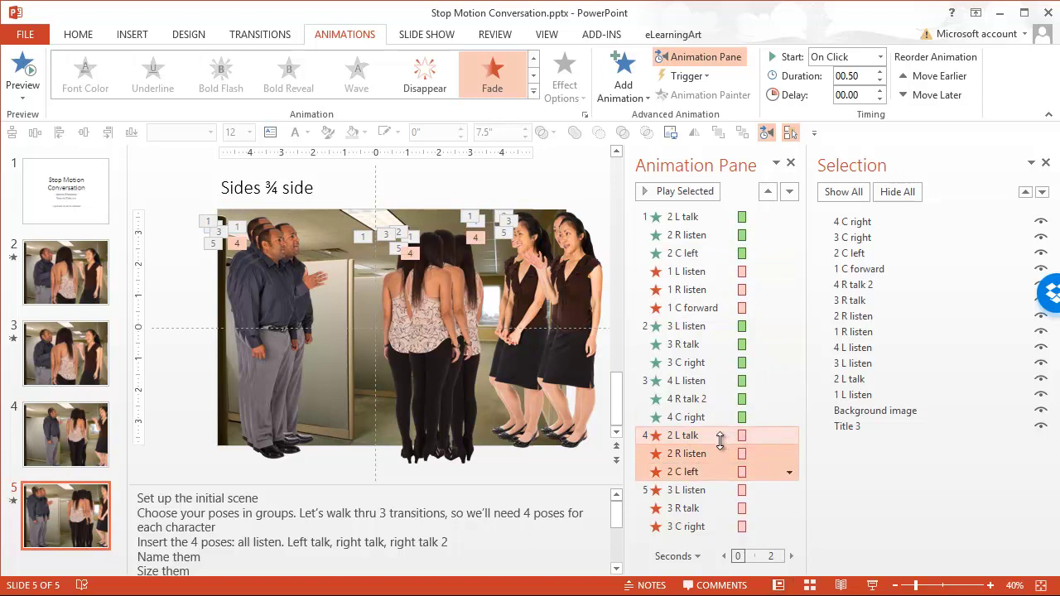
left_click_drag(707, 439, 706, 383)
left_click(790, 382)
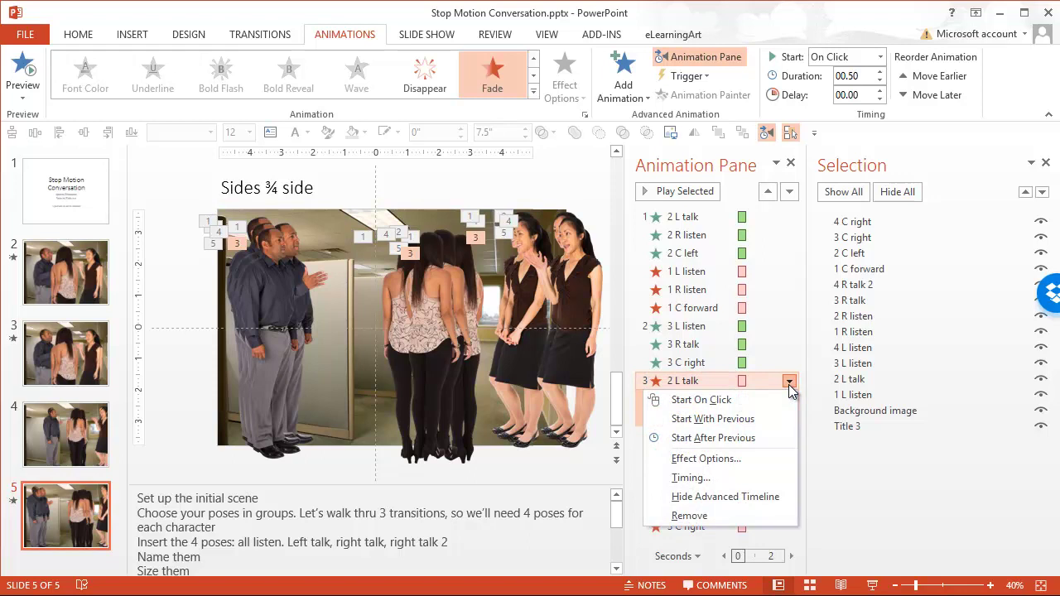
left_click(750, 420)
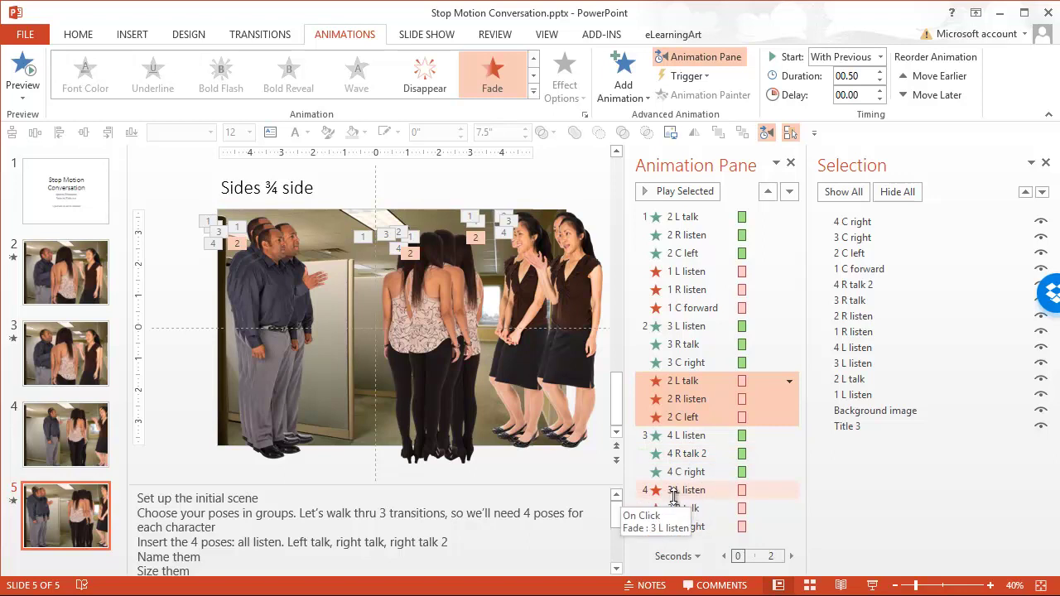
- Set the three third-pose exit fades to Start With Previous
left_click(696, 489)
left_click(789, 490)
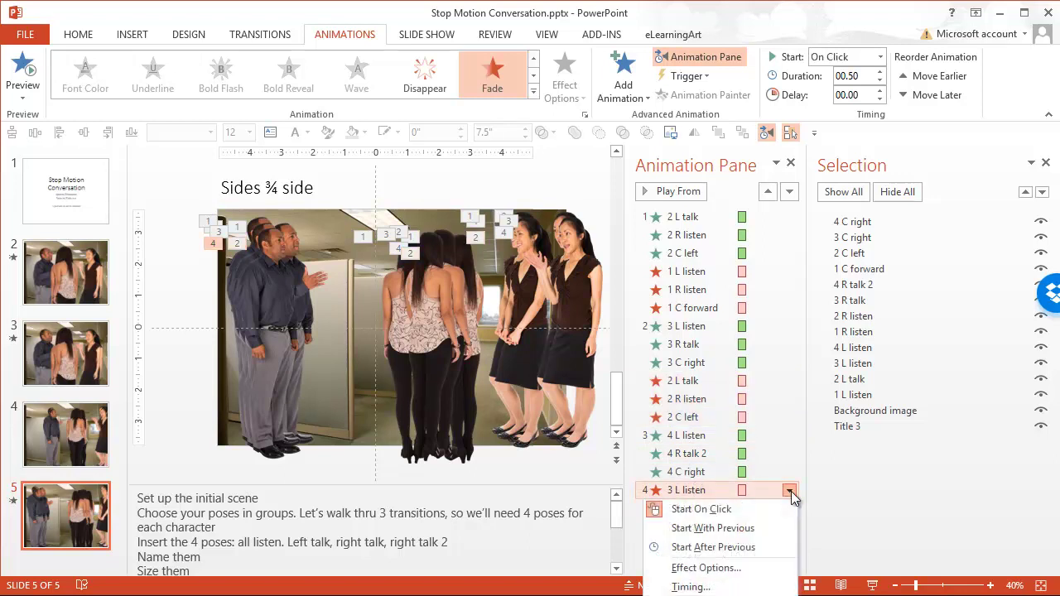
left_click(702, 494)
left_click(687, 527, "shift")
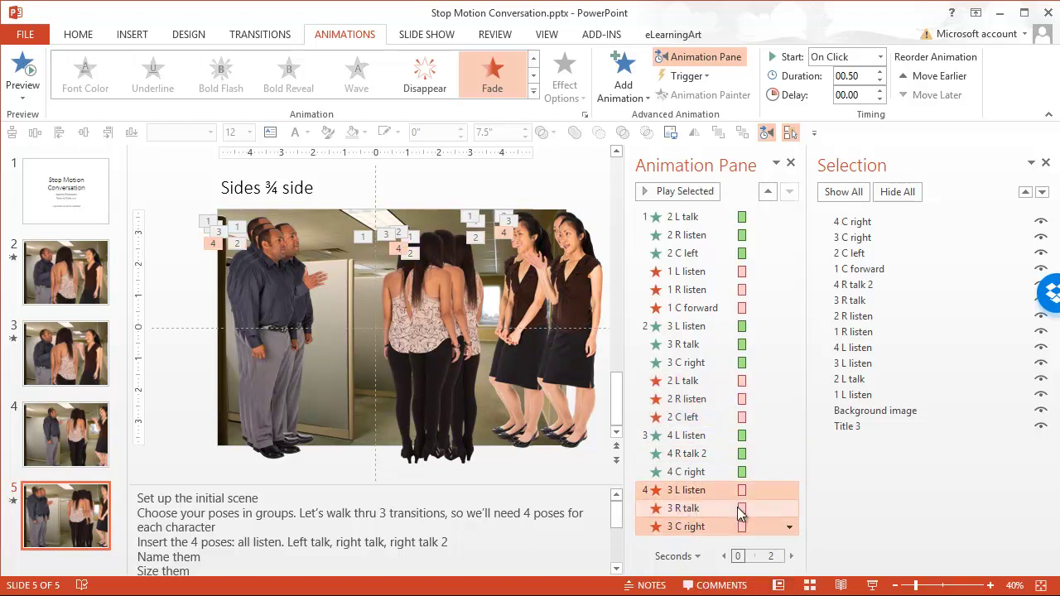
left_click(789, 527)
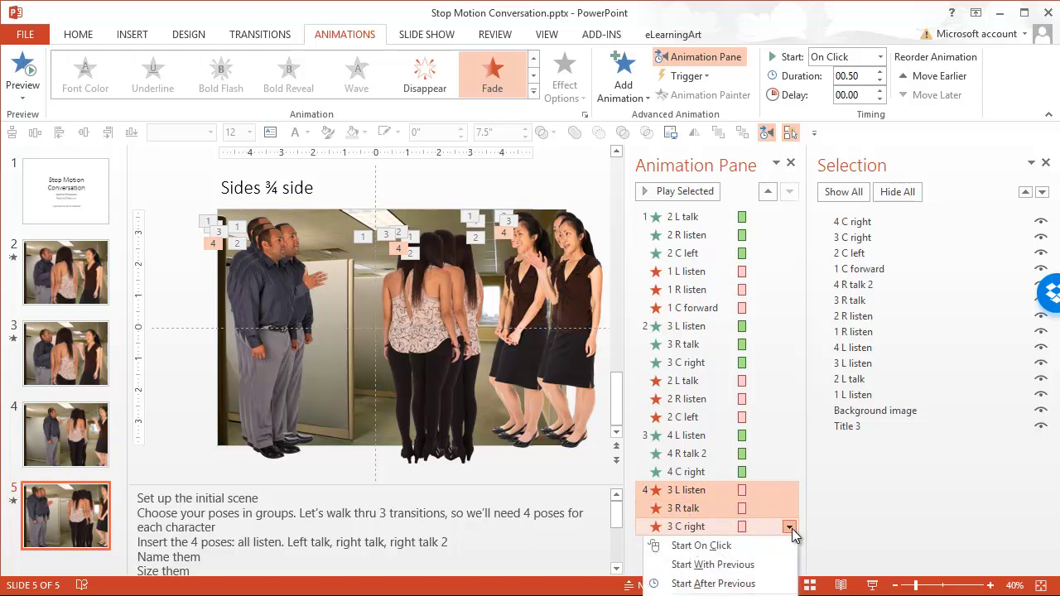
left_click(760, 564)
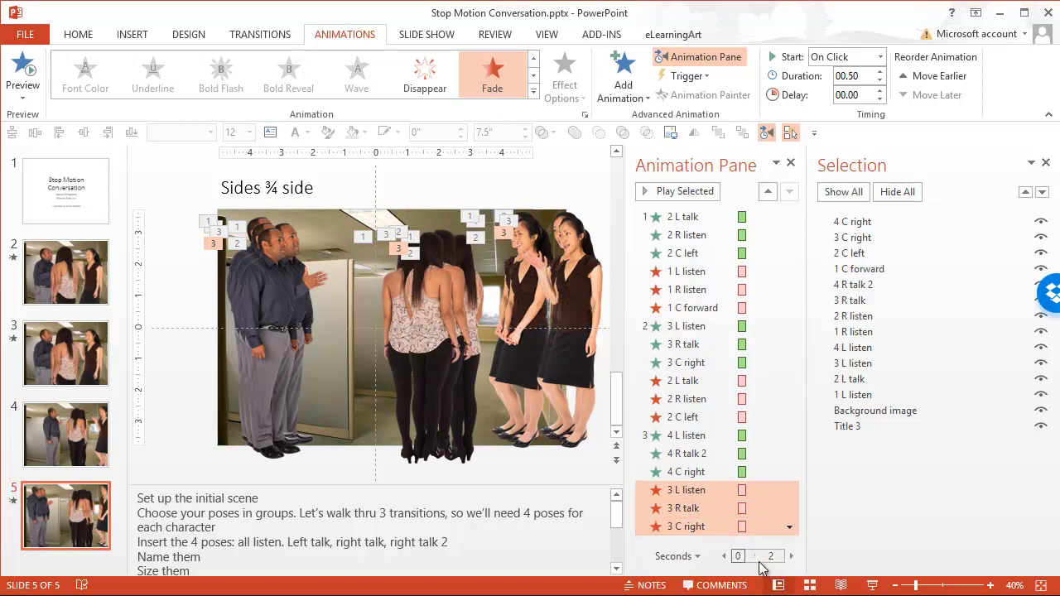
left_click(685, 398)
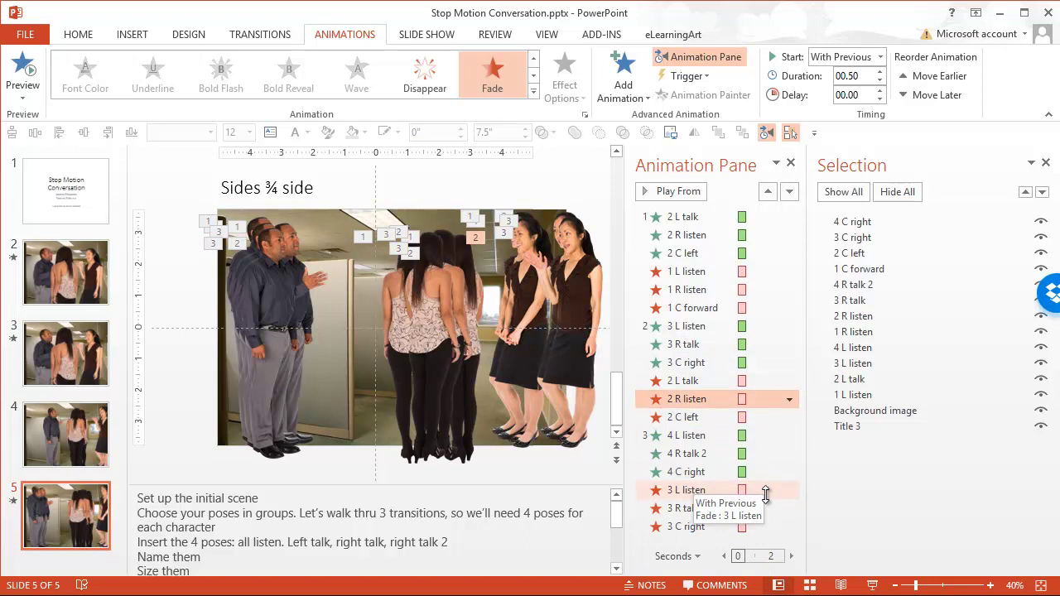
left_click(872, 586)
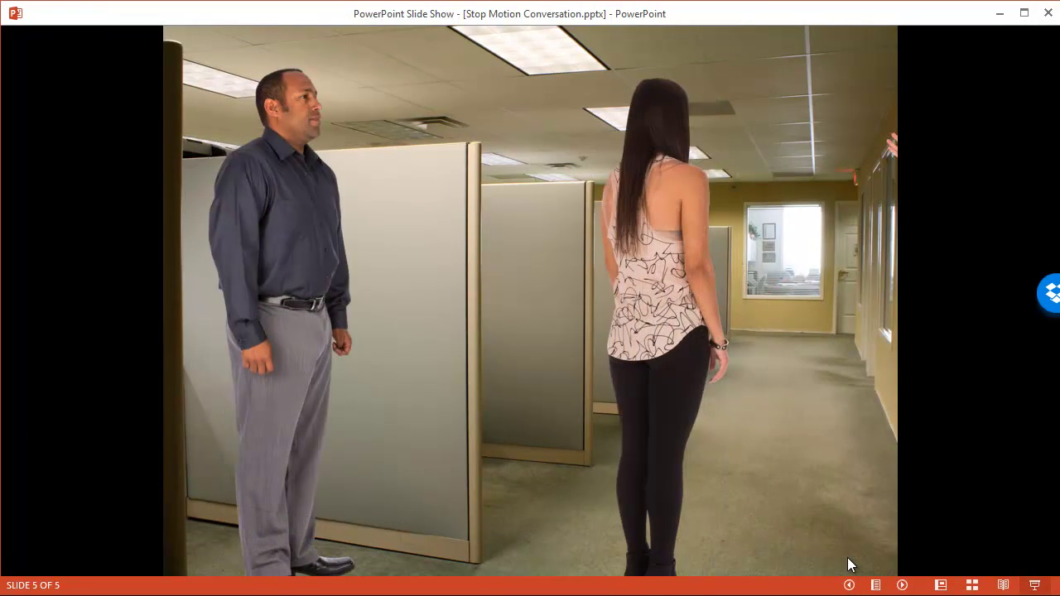
key("Left")
right_click(591, 279)
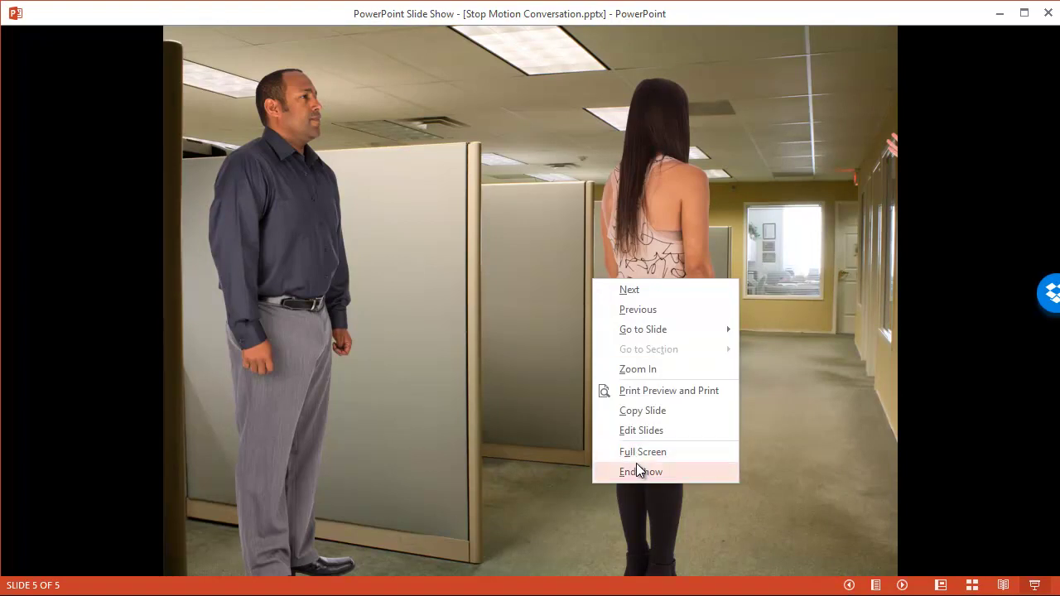
left_click(636, 470)
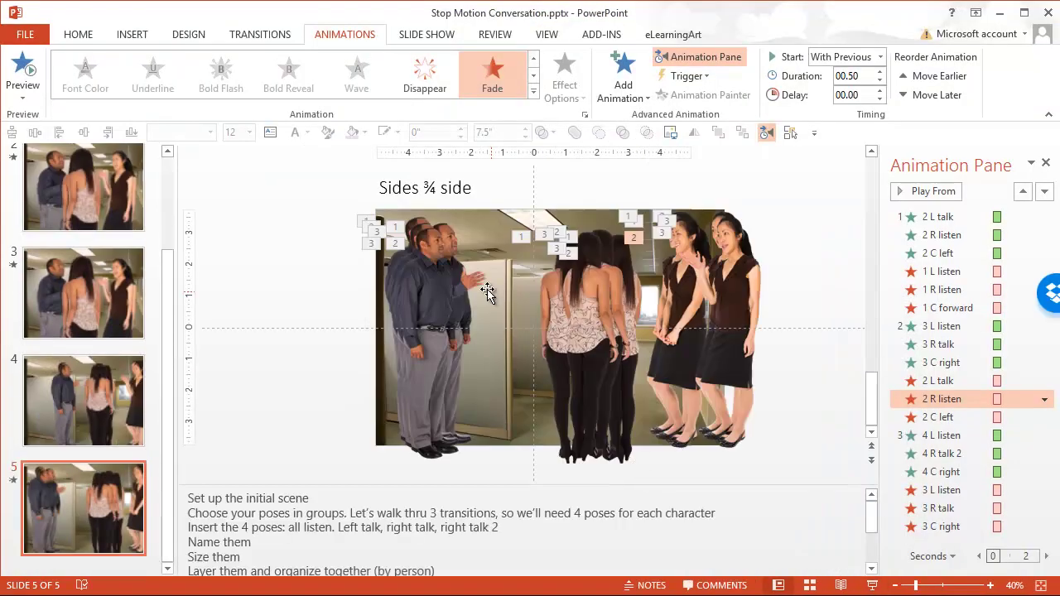
- Align the centre woman's 2 C left pose with her other stacked poses
left_click(578, 306)
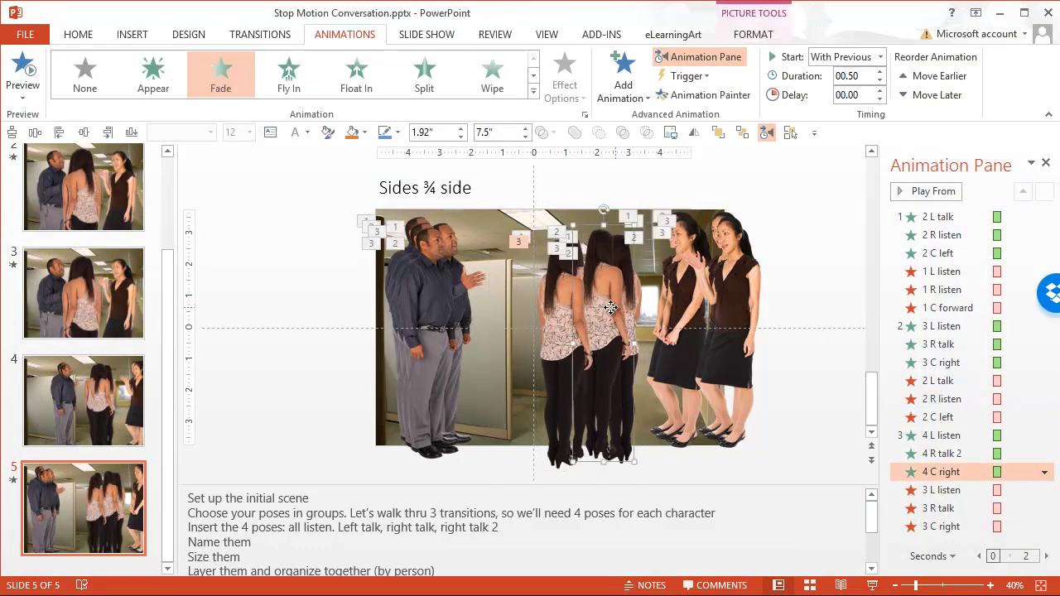
left_click(617, 313)
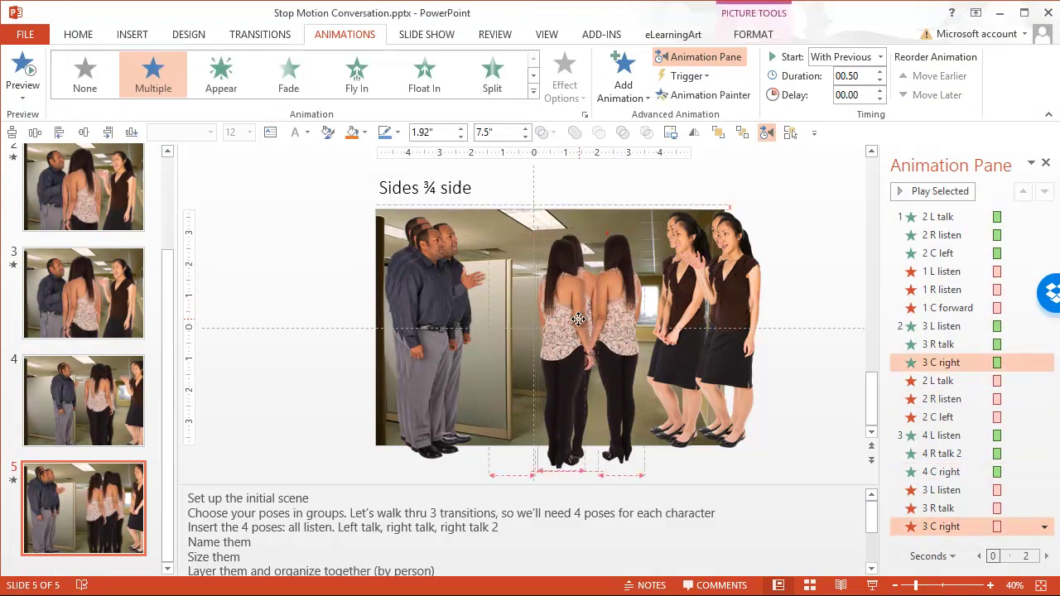
left_click(572, 309)
left_click_drag(572, 309, 568, 303)
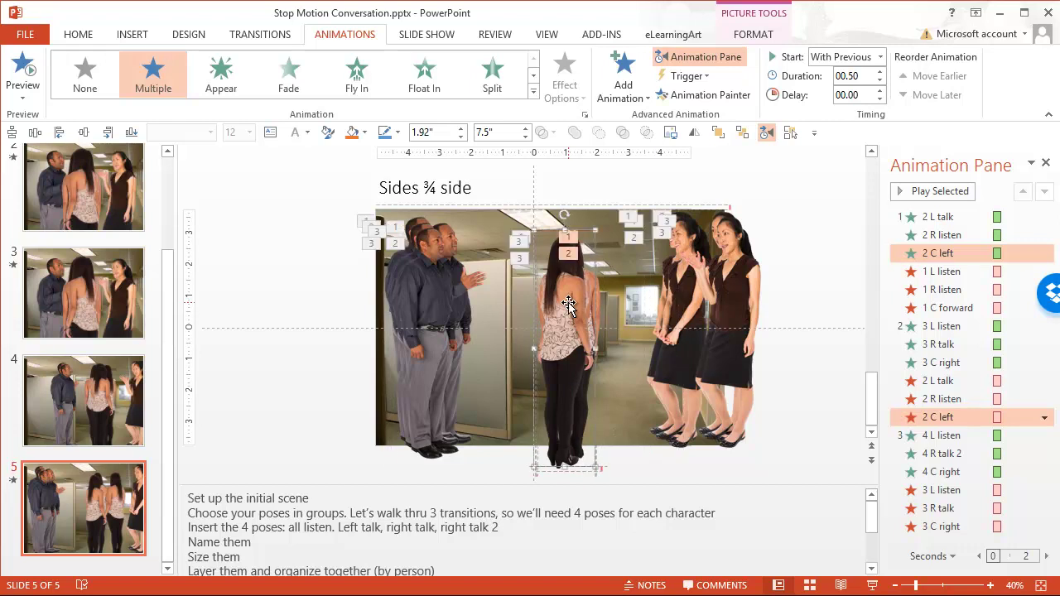
- Drag the right woman's 3 R, 4 R and 1 R poses left onto her stack
left_click(678, 303)
left_click_drag(655, 305, 607, 307)
left_click_drag(695, 240, 619, 249)
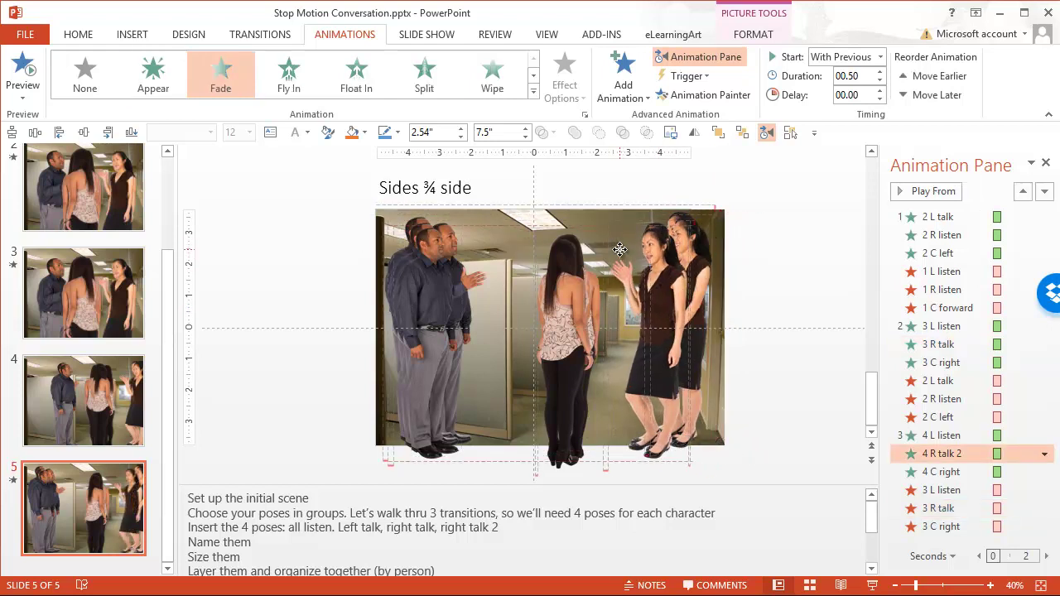
left_click(662, 257)
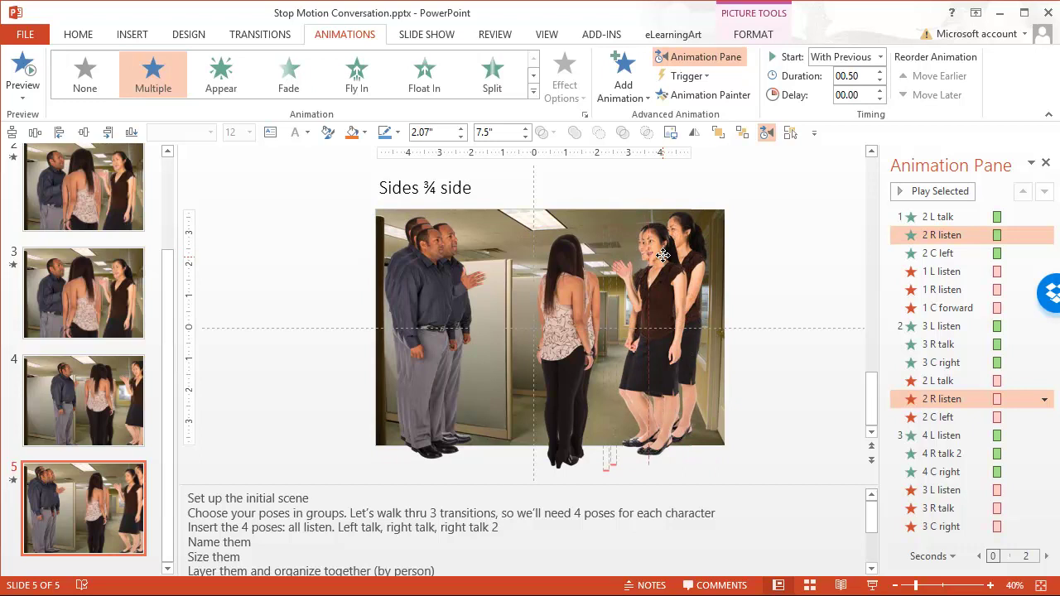
left_click_drag(694, 239, 669, 251)
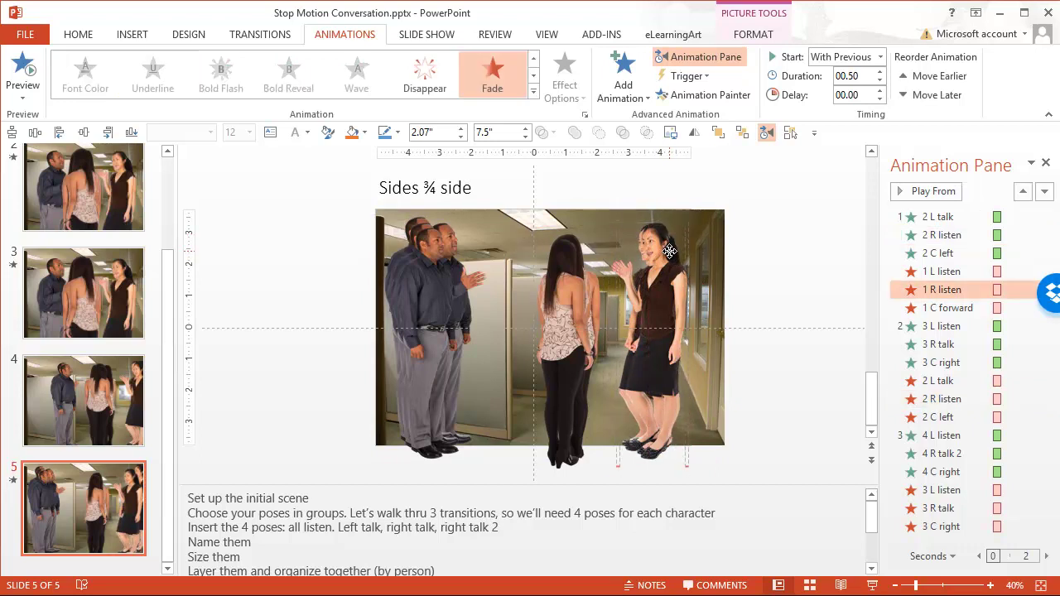
- Stack the man's 4 L and 1 L poses exactly onto his other poses
mouse_move(442, 275)
left_mouse_down()
mouse_move(461, 277)
mouse_move(418, 274)
mouse_move(422, 281)
left_mouse_up()
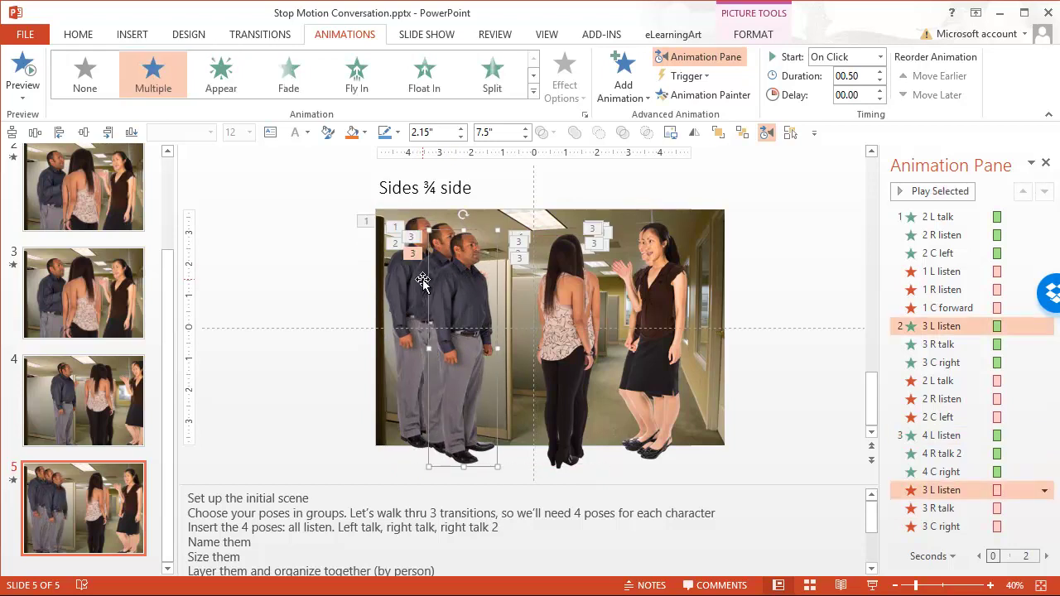
left_click(423, 281)
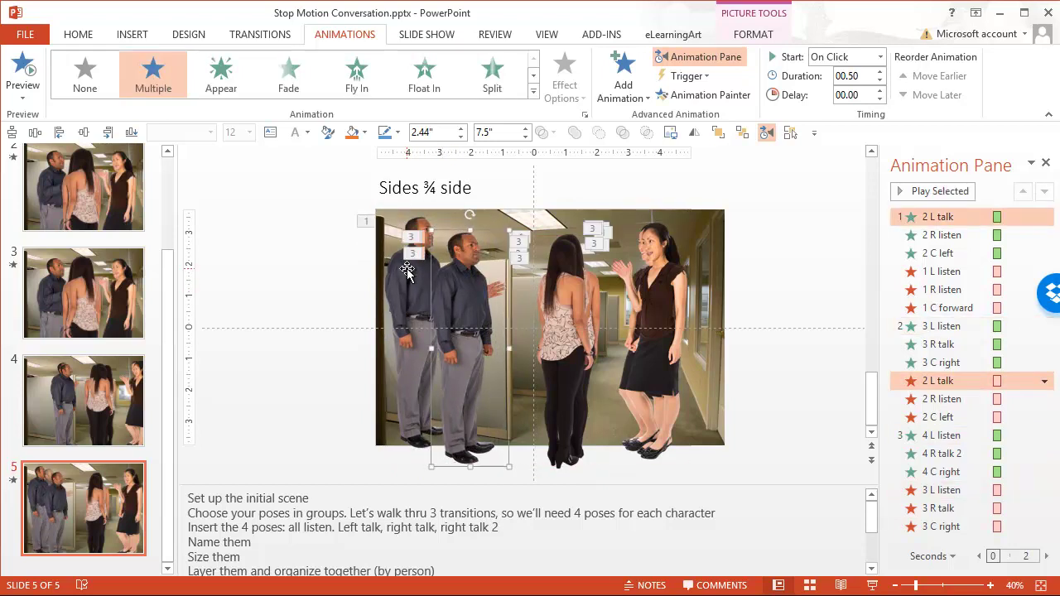
left_click_drag(407, 269, 448, 289)
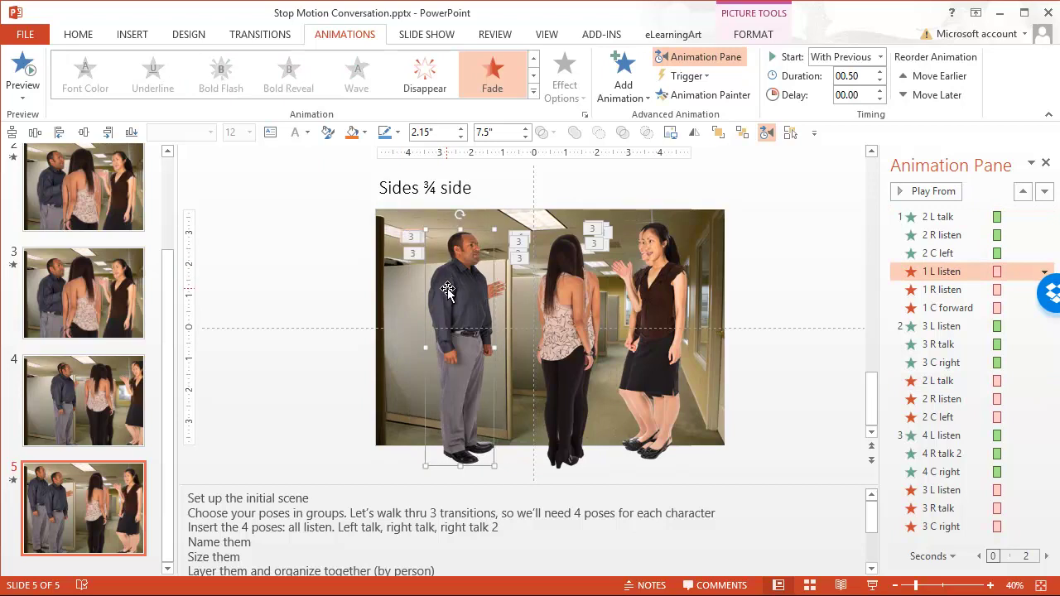
- Select all of the right woman's stacked poses and nudge them right and down
left_click_drag(787, 202, 590, 481)
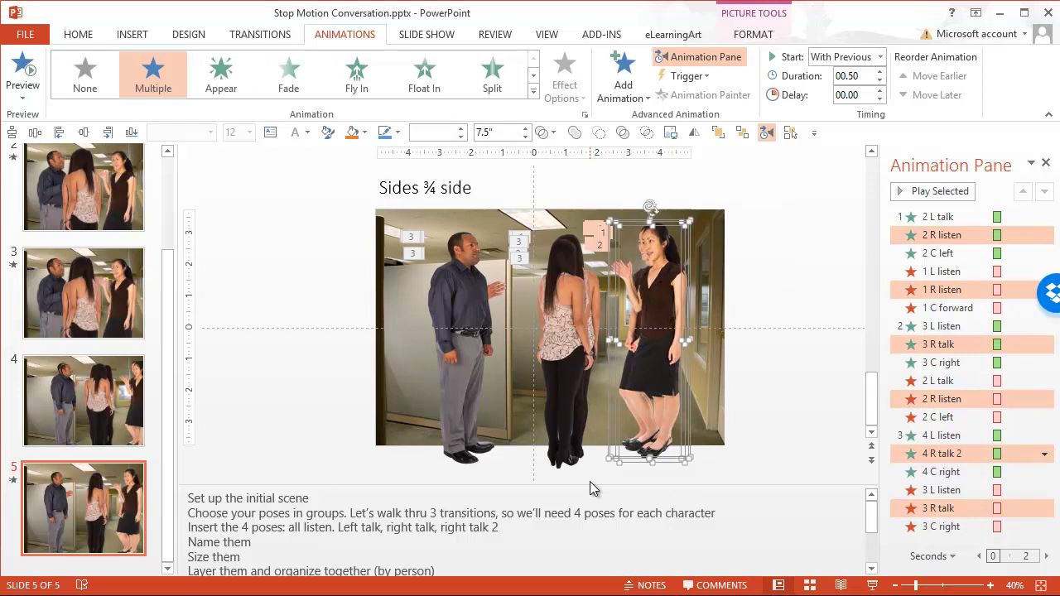
key("Right")
key("Down")
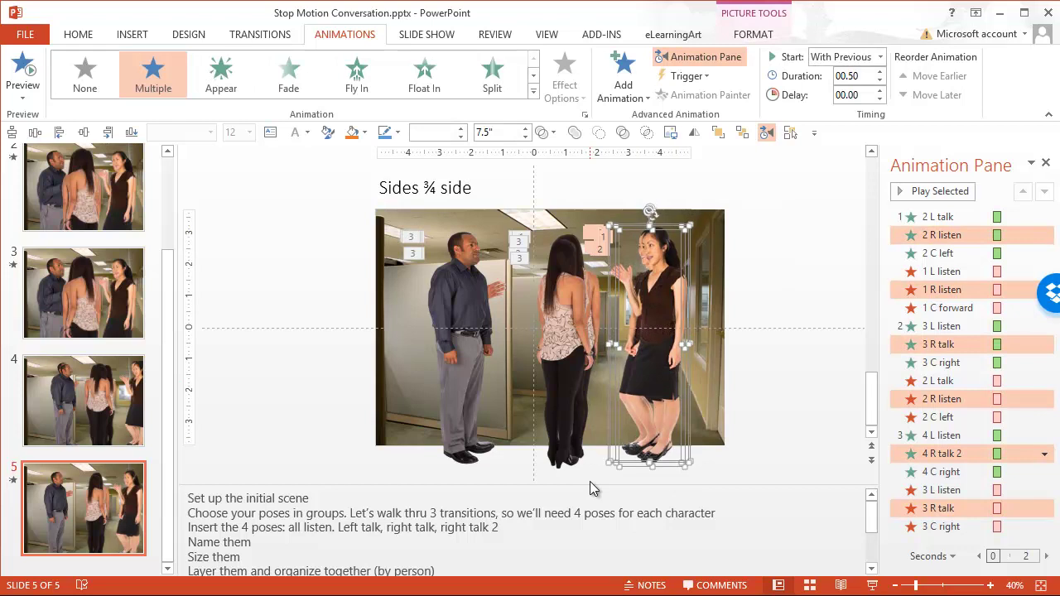
key("Right")
key("Down")
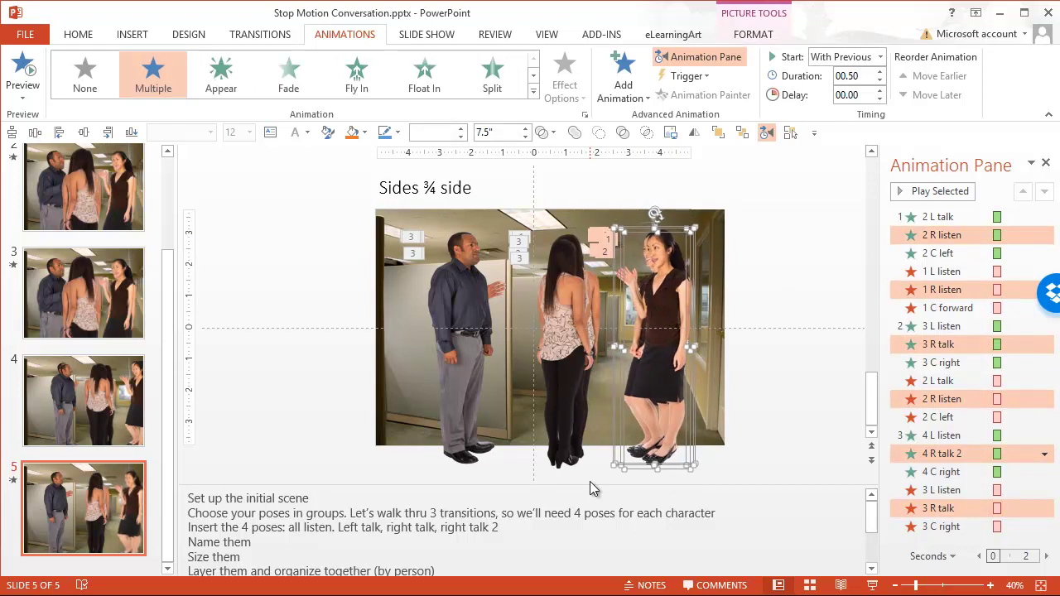